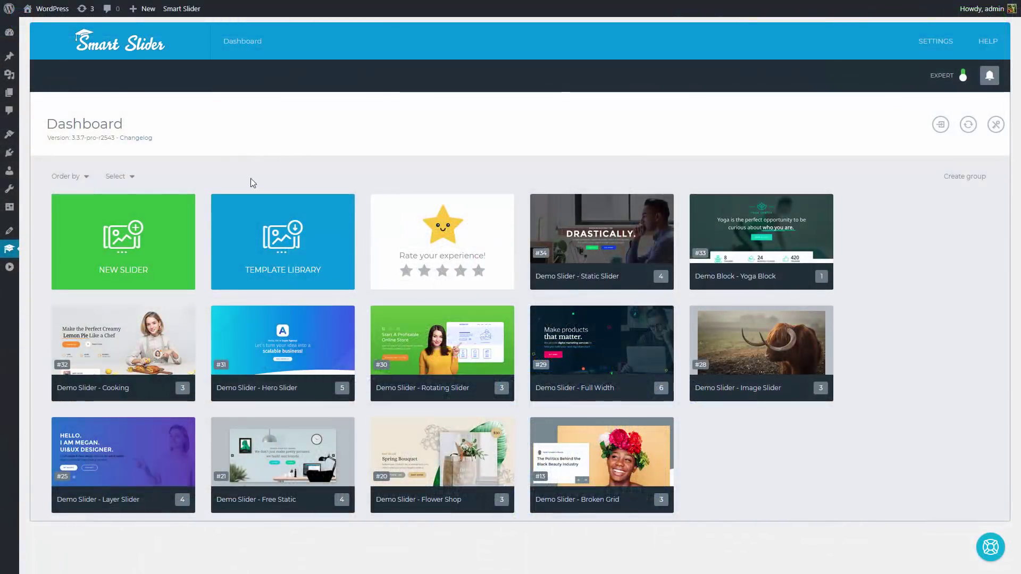
Create a new slider from the Full page preset, producing 'Slider' (ID 36).
click(168, 238)
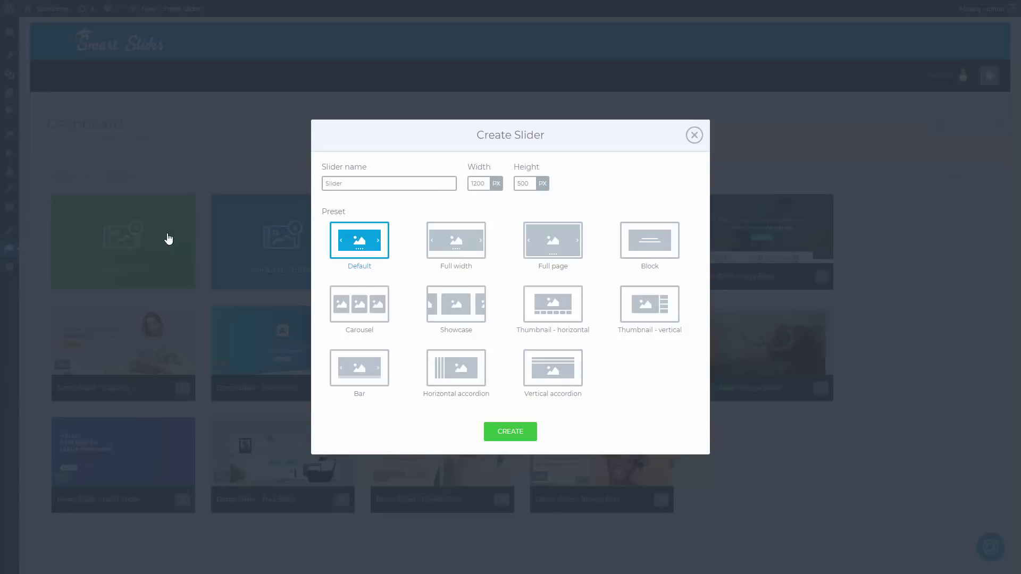
click(561, 248)
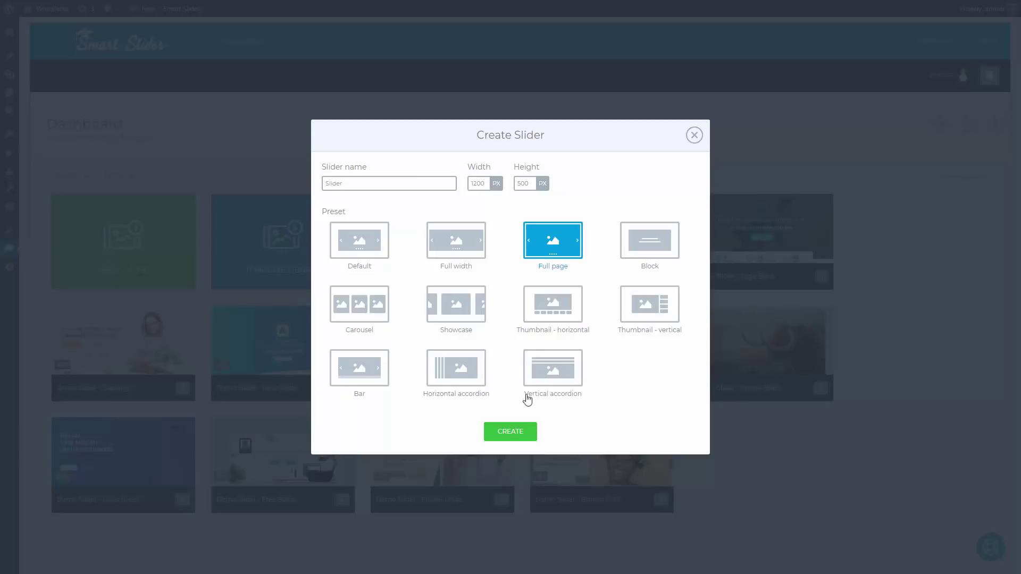
click(519, 436)
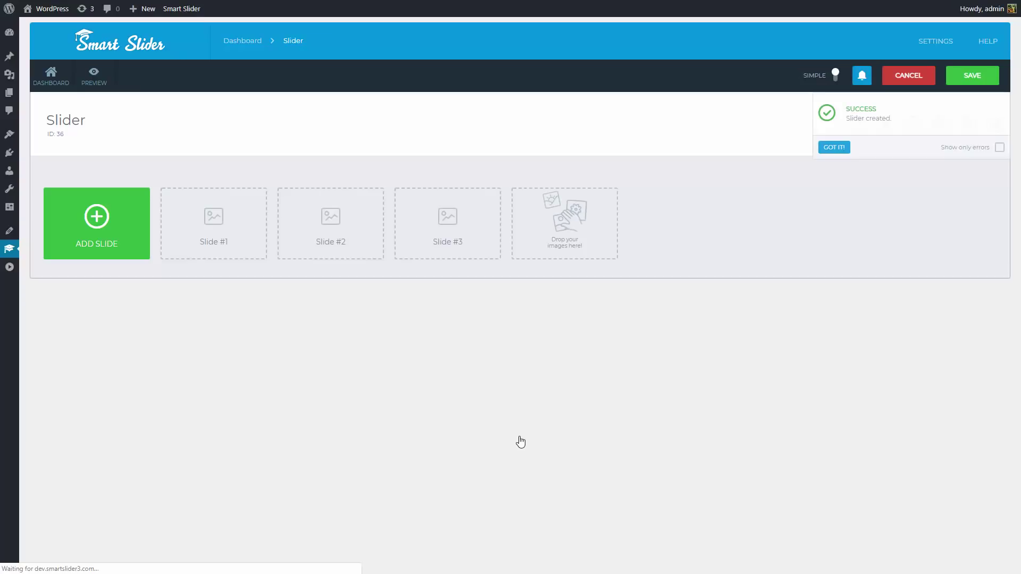
Add image slides from the laptop, man-from-behind and person-at-desk photos.
click(129, 232)
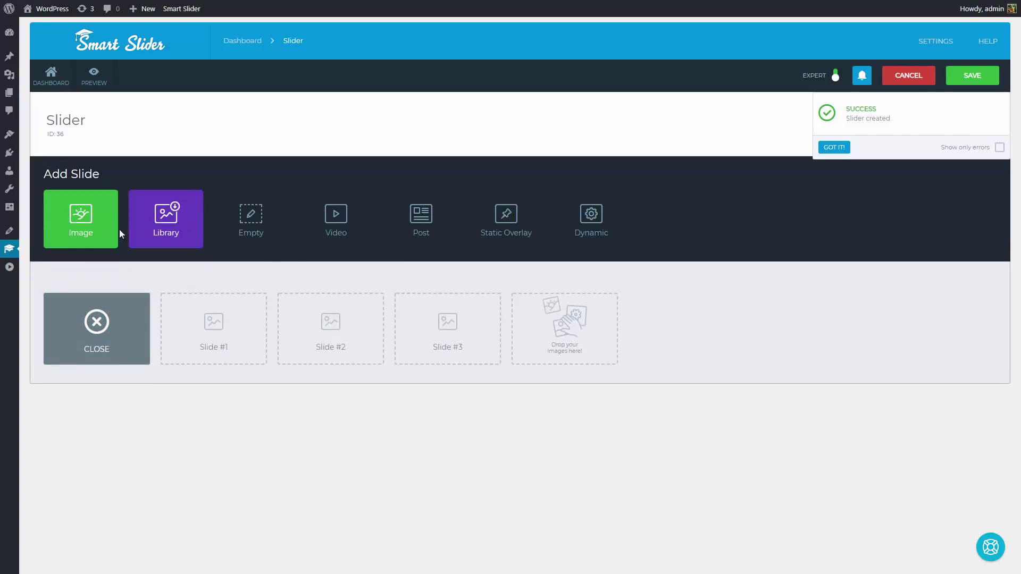
click(84, 222)
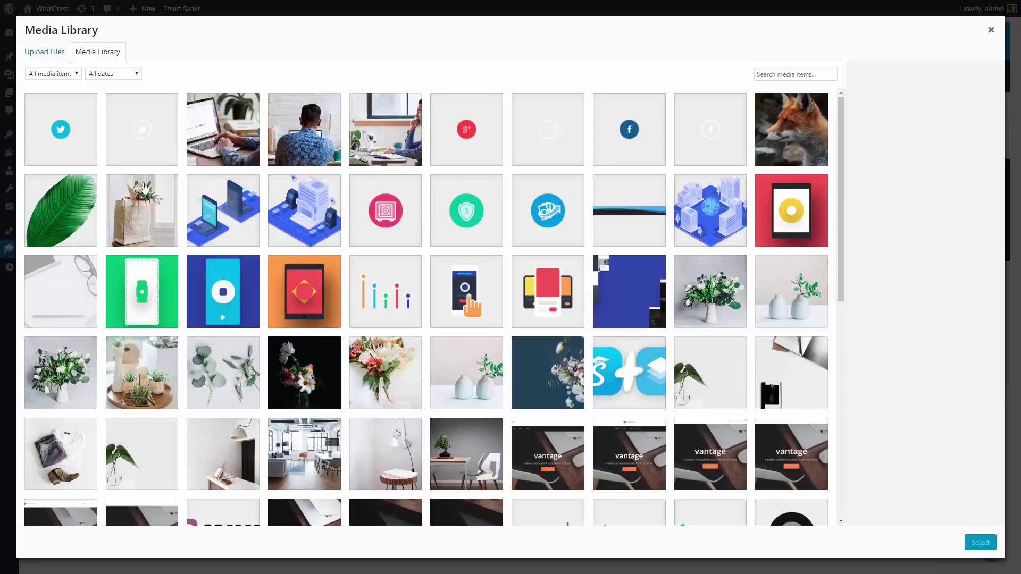
click(225, 134)
click(315, 133)
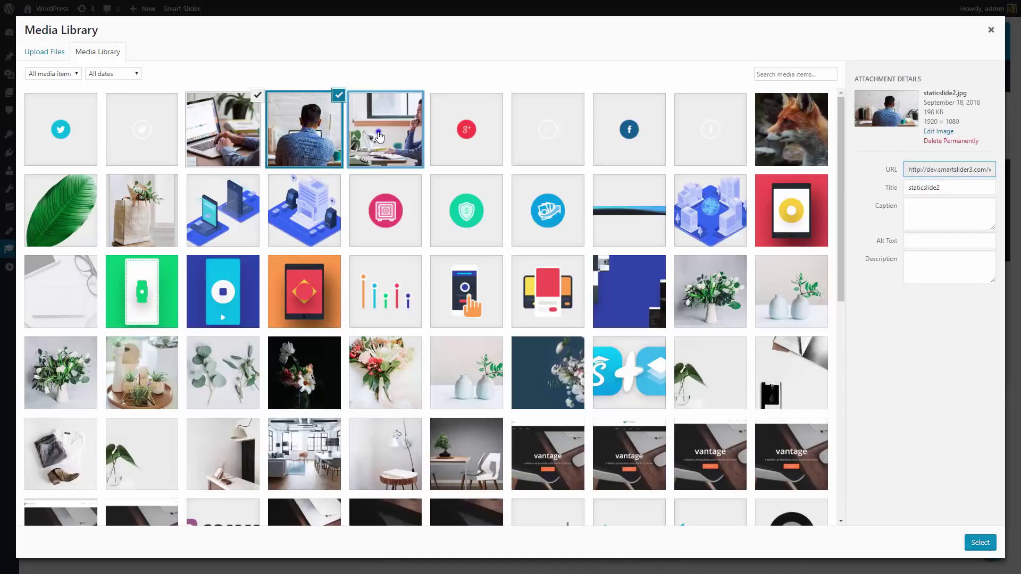
click(379, 132)
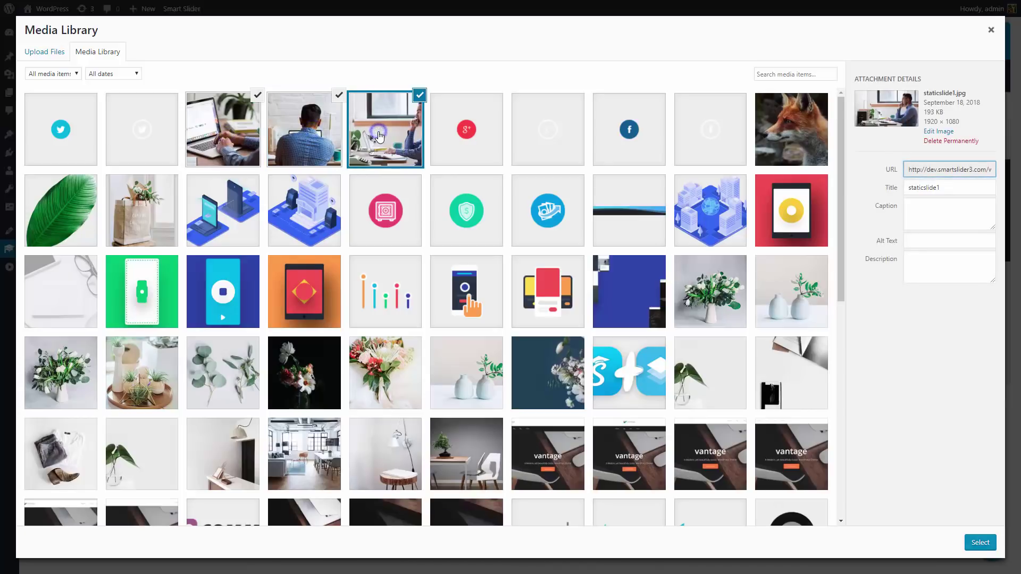
click(976, 542)
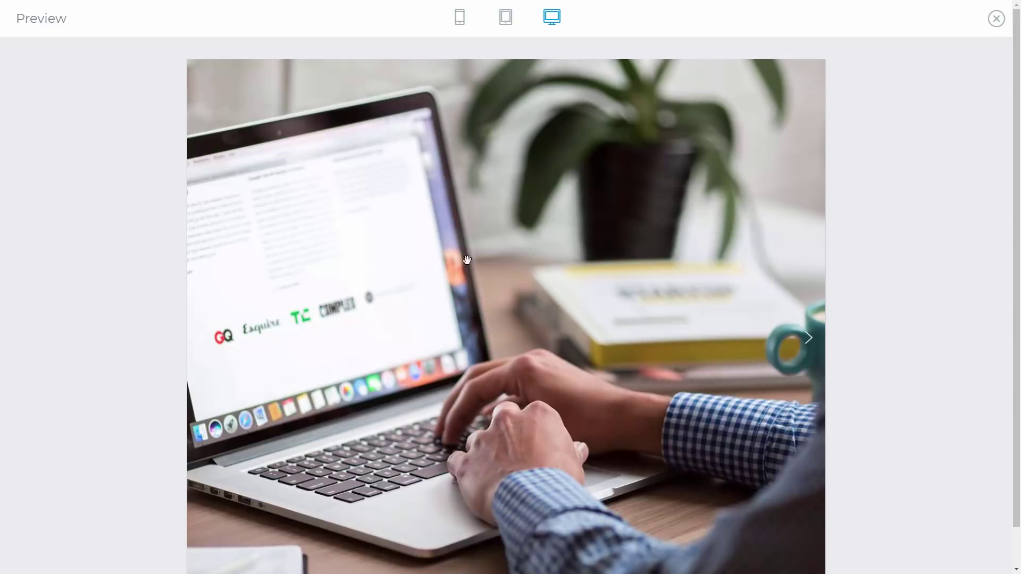
Swipe the preview to the next slide, then pause and resume the demo slider's autoplay.
drag(652, 335, 542, 337)
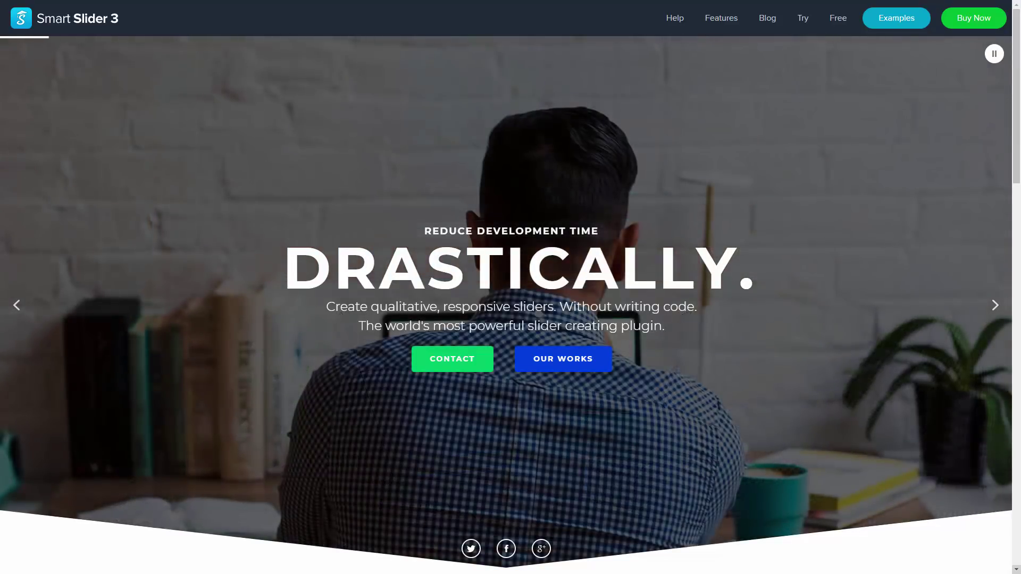
click(995, 54)
click(994, 54)
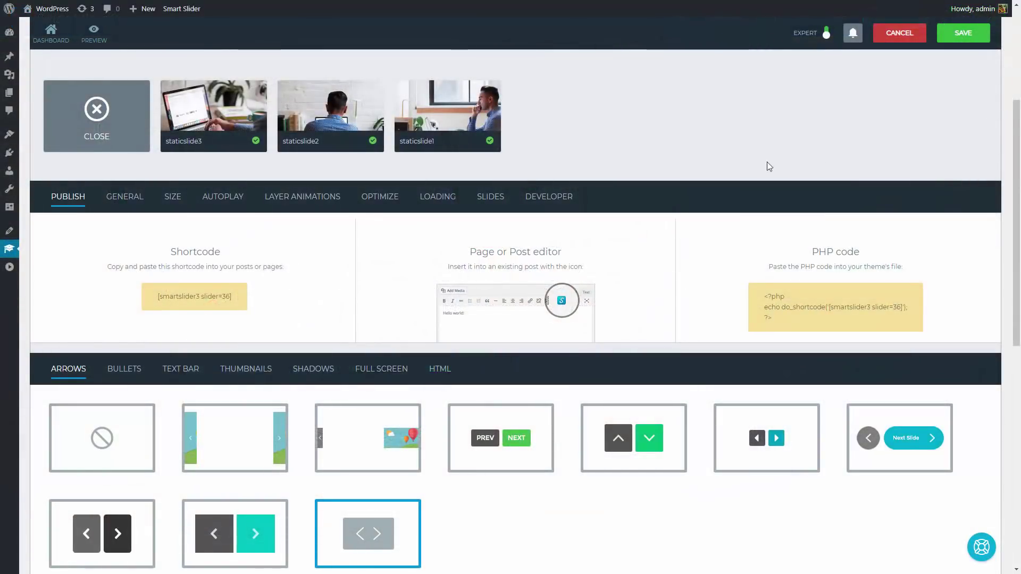
Enable autoplay and add the plain dark pause/play autoplay widget with the first play shape.
click(237, 205)
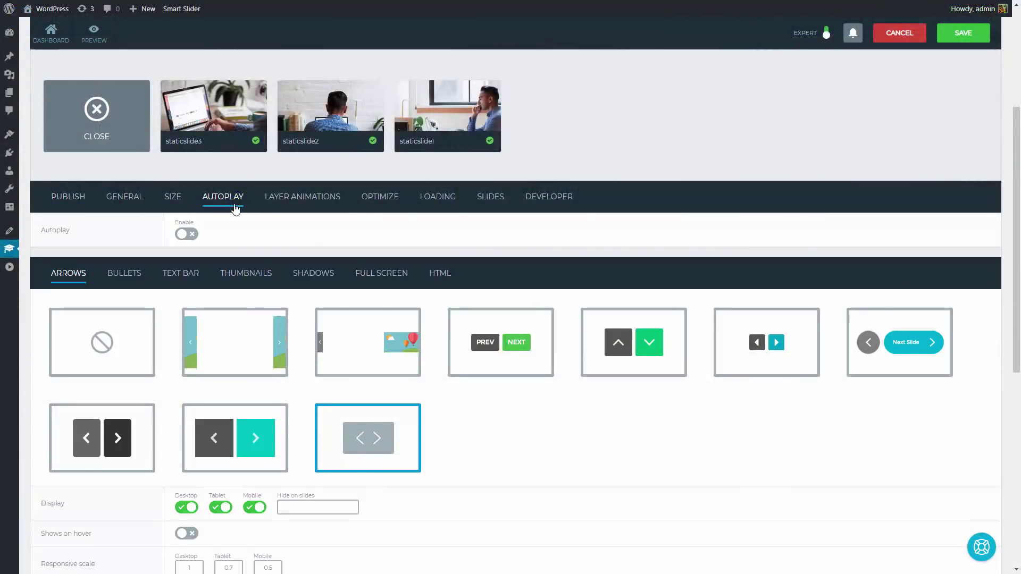
click(186, 234)
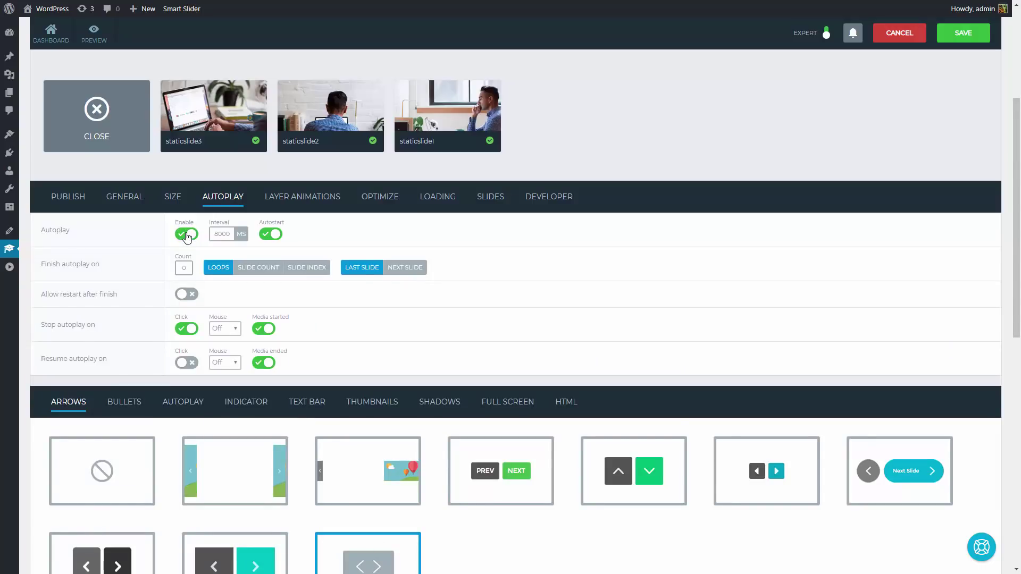
scroll(186, 236, down, 3)
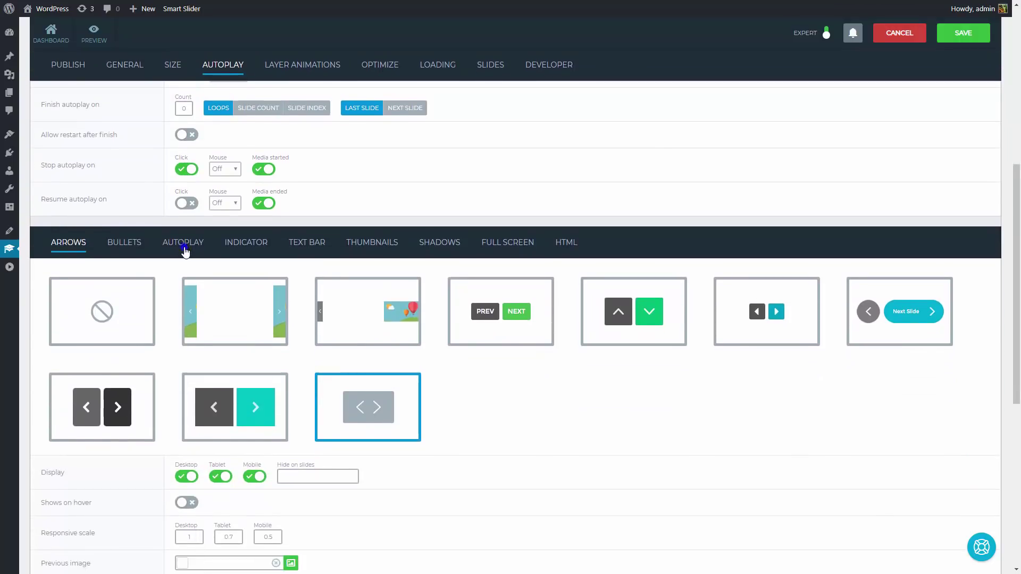
click(184, 247)
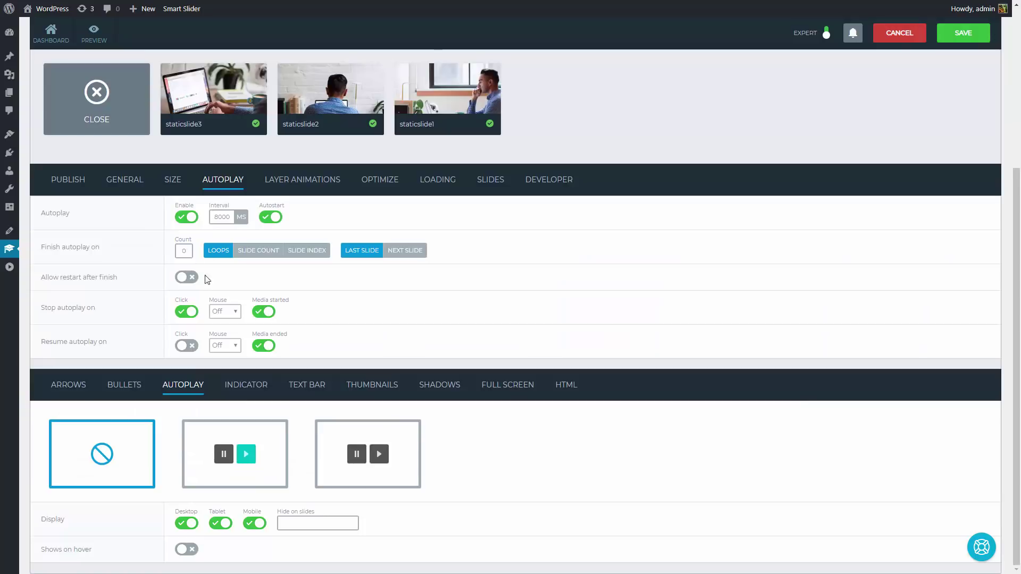
click(380, 456)
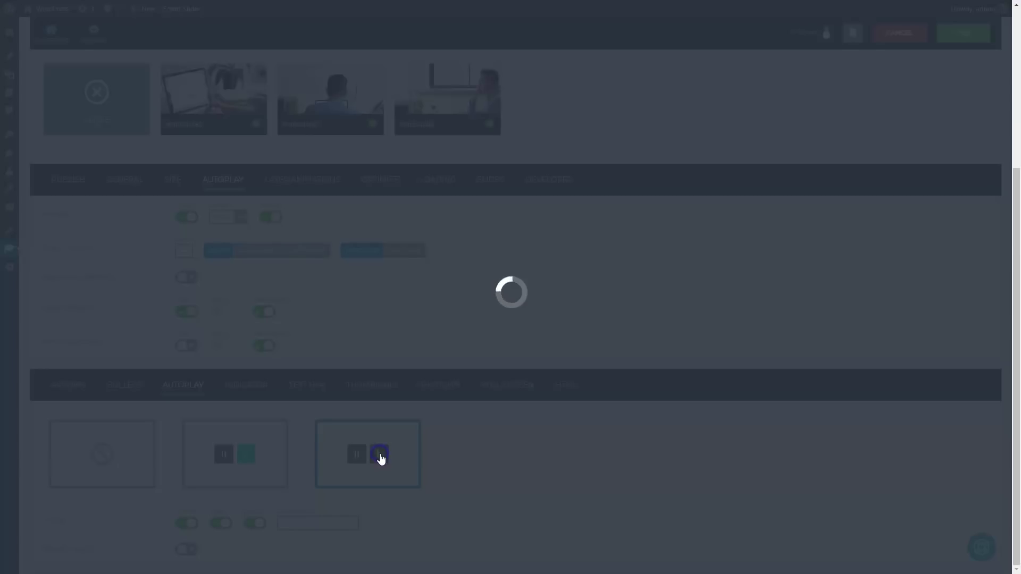
scroll(381, 457, down, 5)
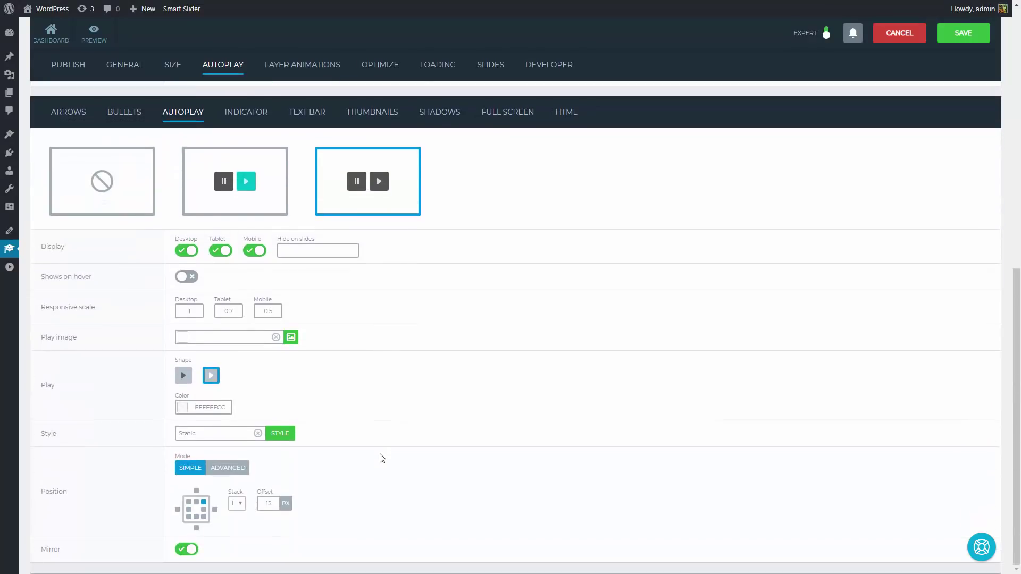
click(183, 376)
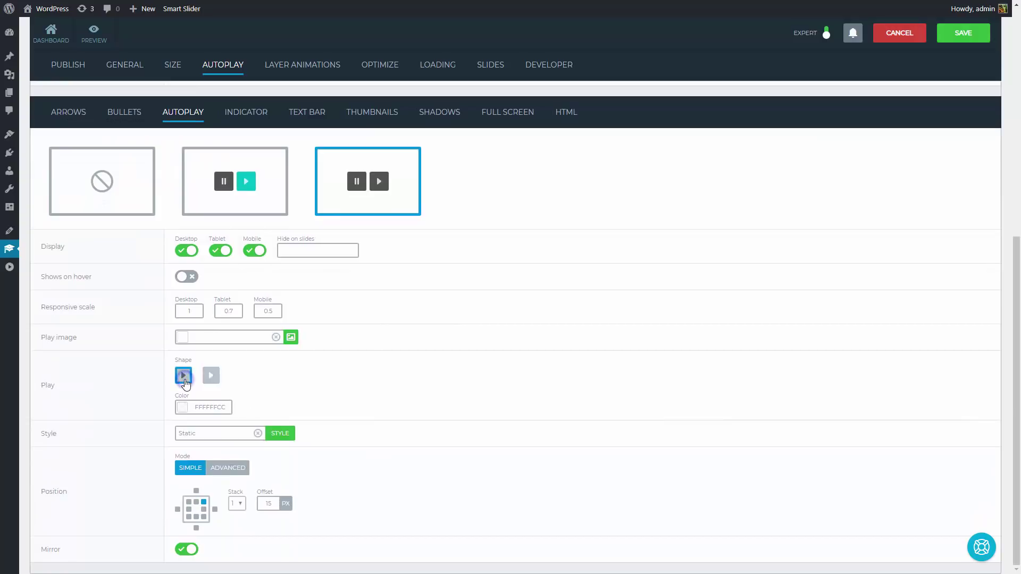
Style the autoplay button with a white background and 99 border radius, hover matching normal.
click(281, 434)
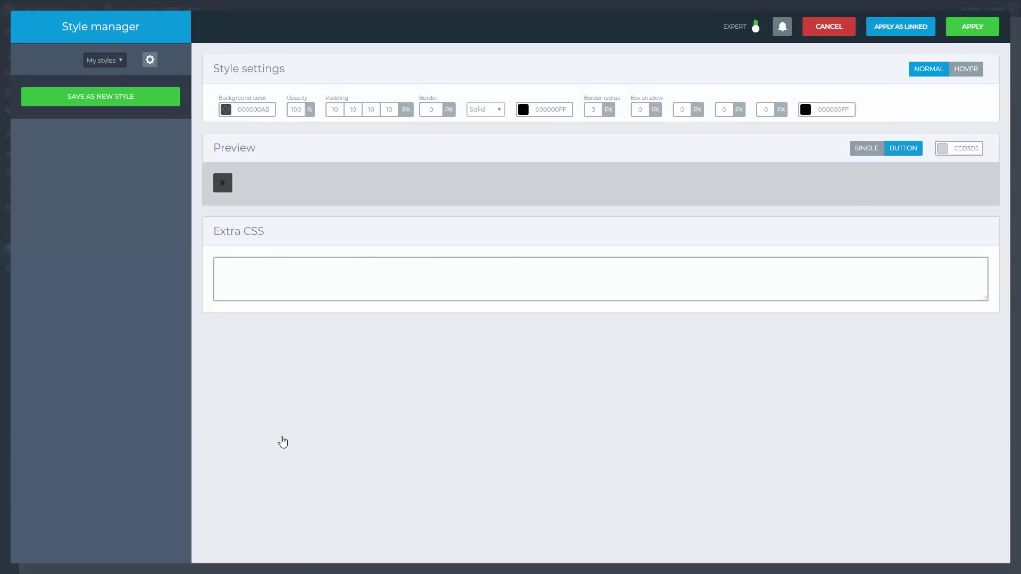
click(226, 109)
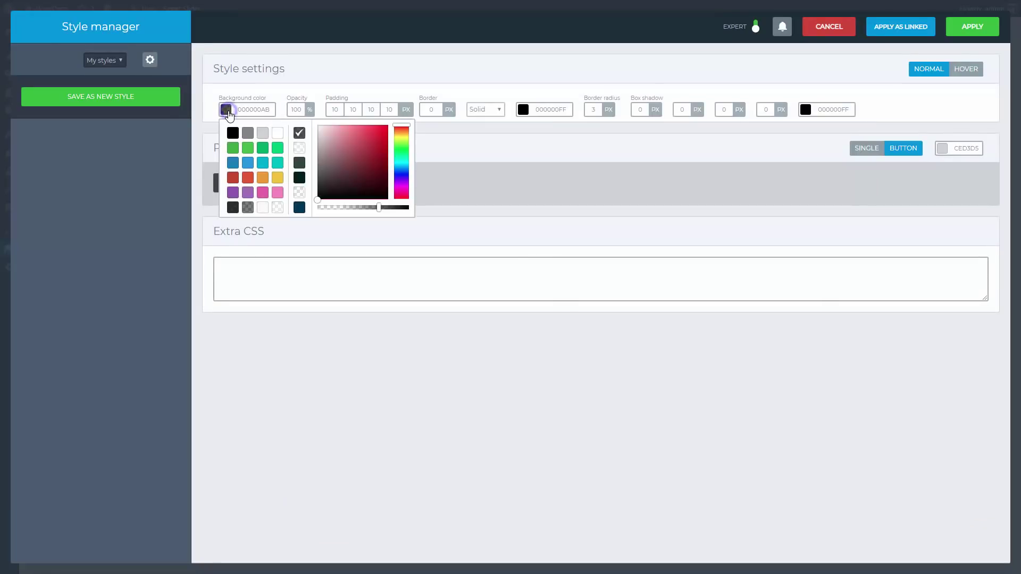
click(278, 133)
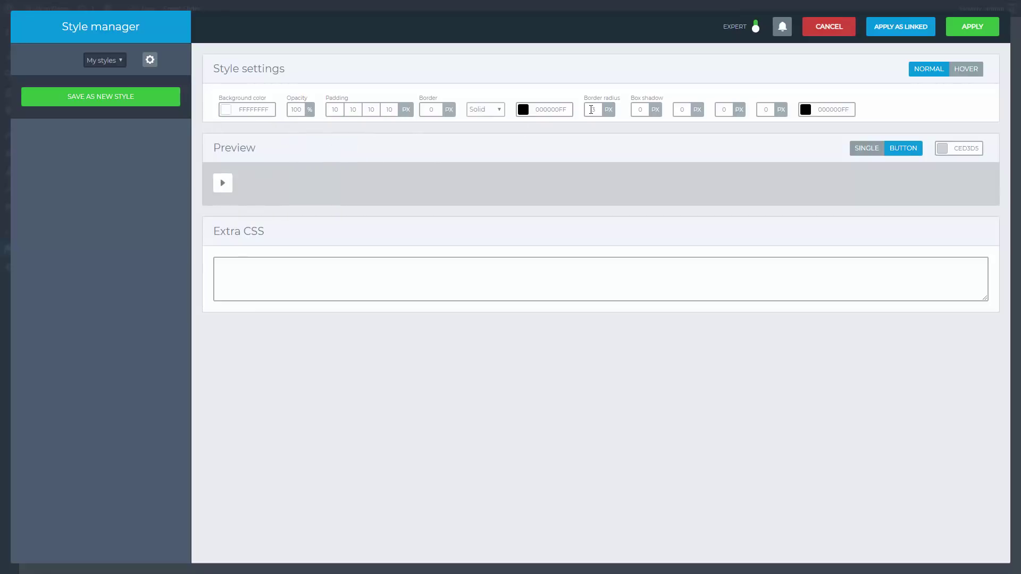
click(591, 110)
click(593, 164)
click(960, 70)
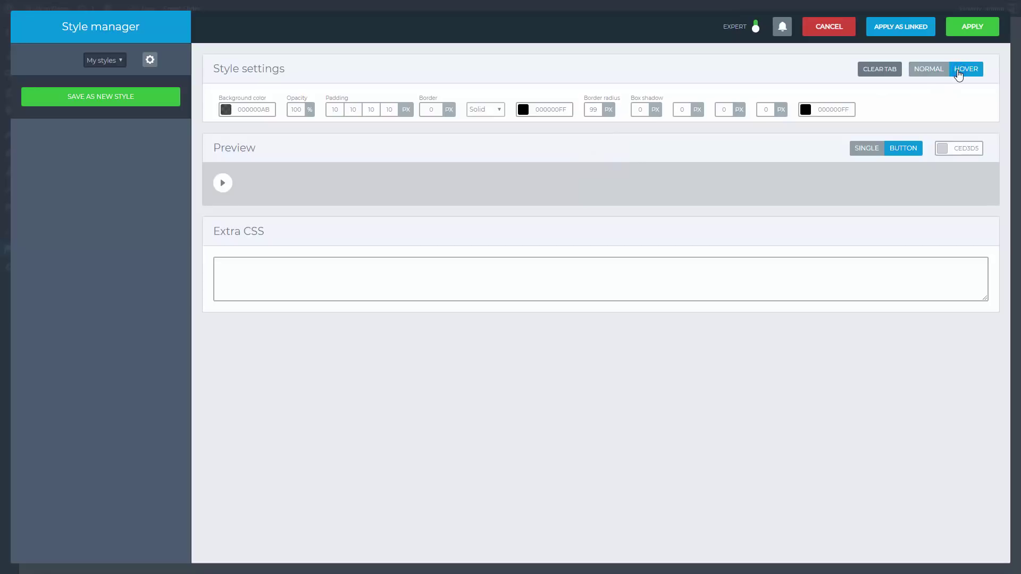
click(891, 73)
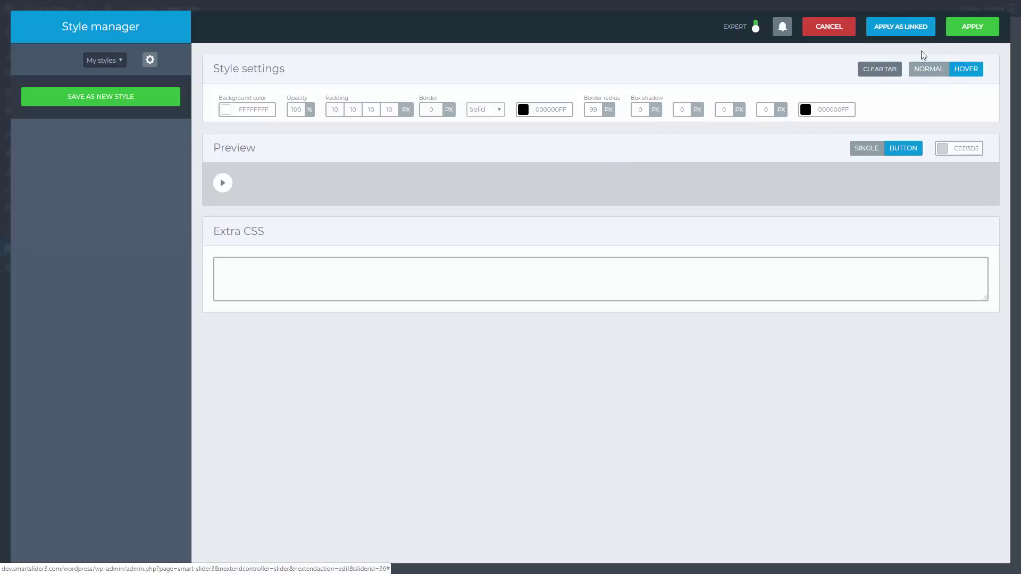
click(951, 32)
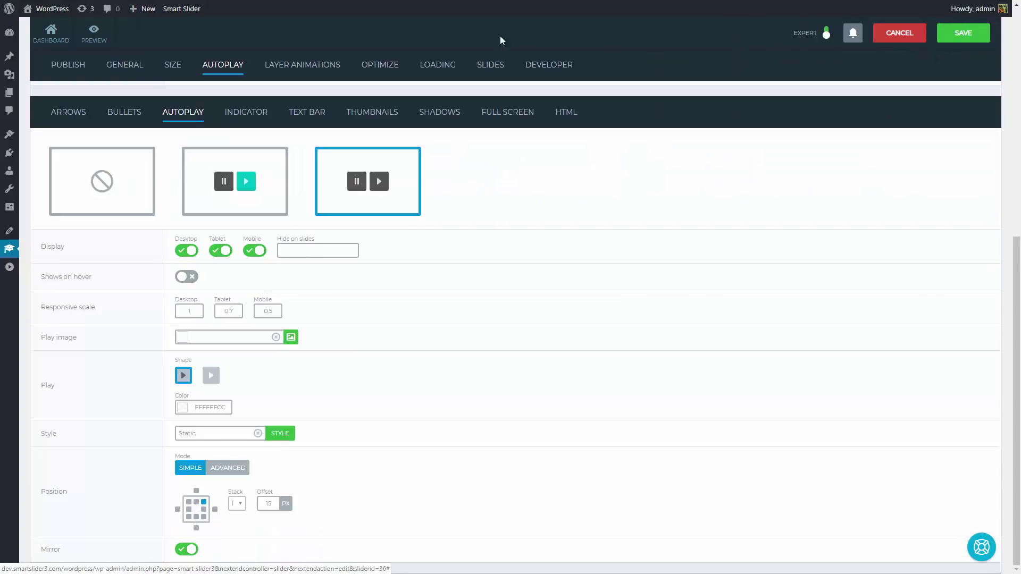
click(94, 32)
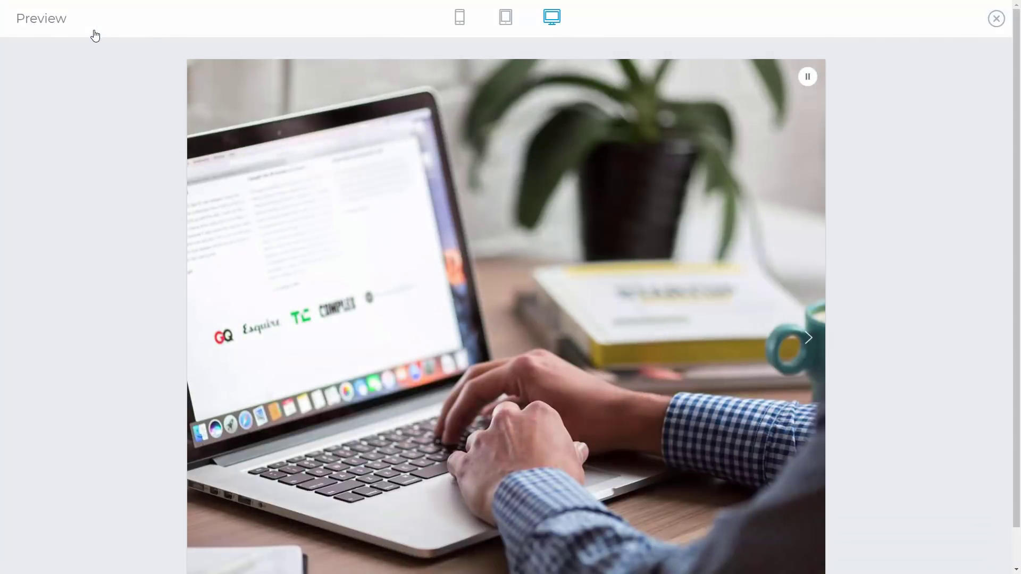
click(808, 80)
click(808, 80)
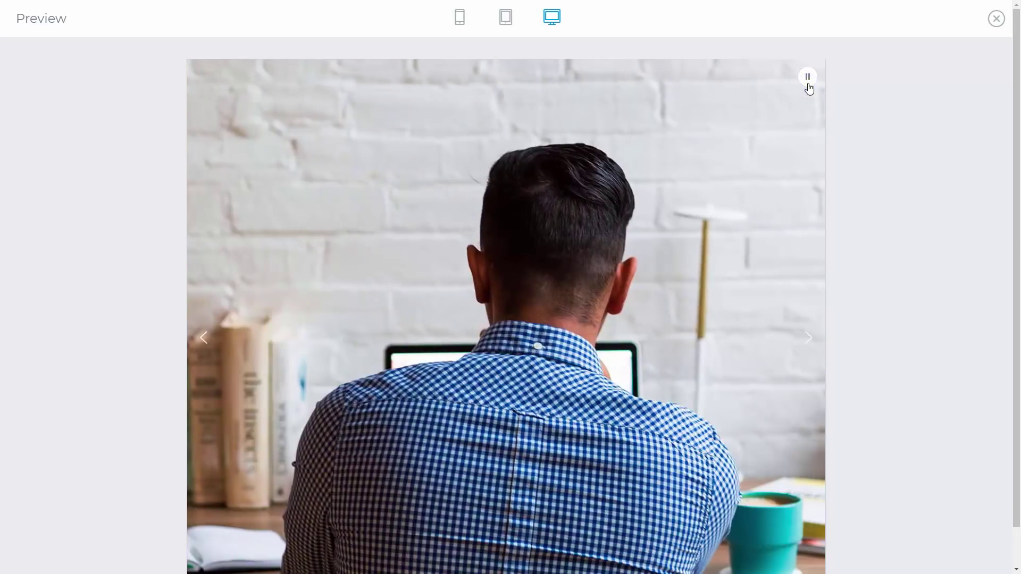
click(996, 20)
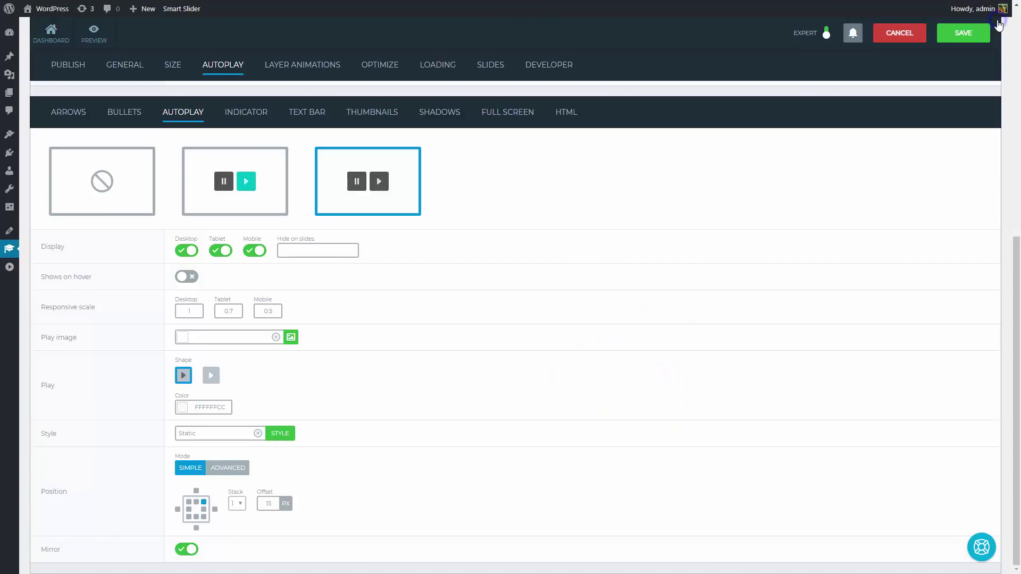
Switch the autoplay indicator to a 4 px bar placed at the top centre.
click(240, 112)
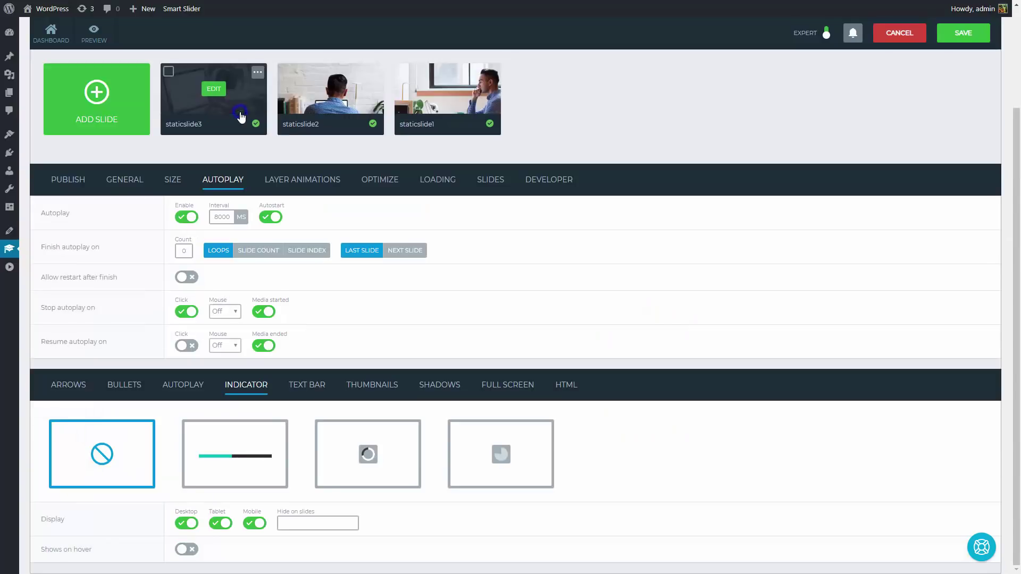
click(250, 446)
scroll(251, 447, down, 3)
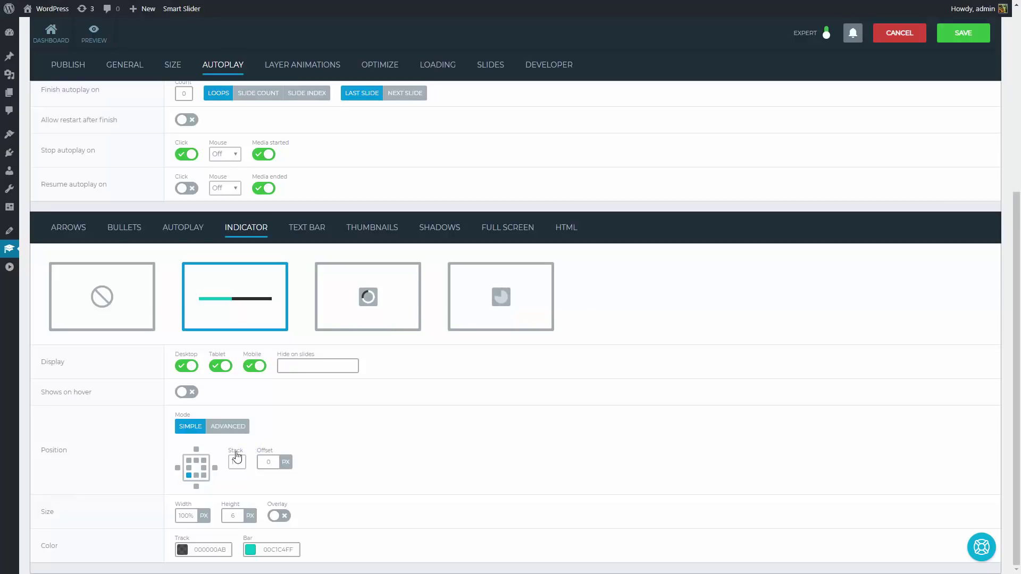
click(196, 461)
double_click(233, 516)
text(4)
Make the indicator track fully transparent and the bar white, then check it in preview.
click(183, 550)
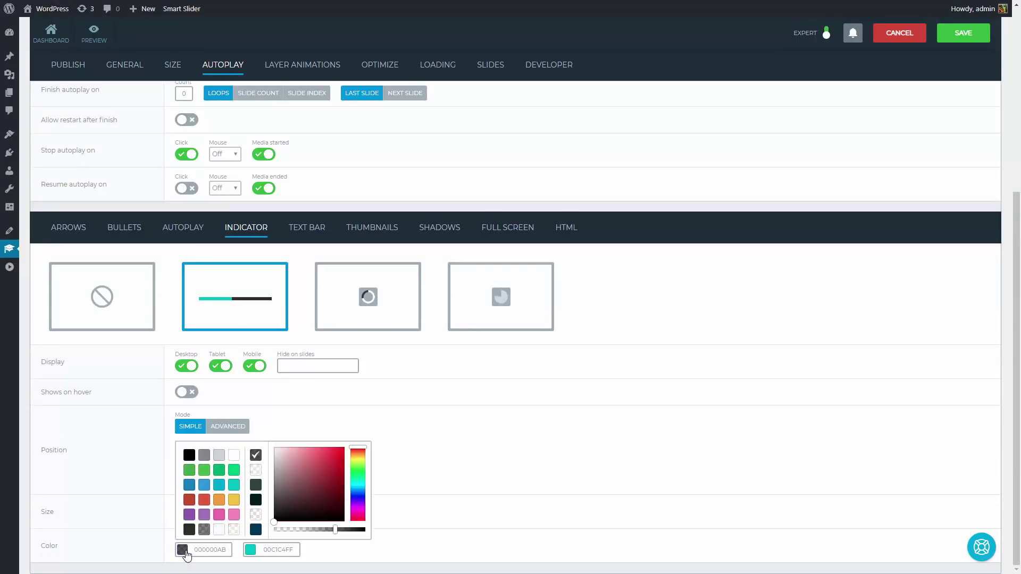
drag(301, 532, 273, 531)
click(251, 552)
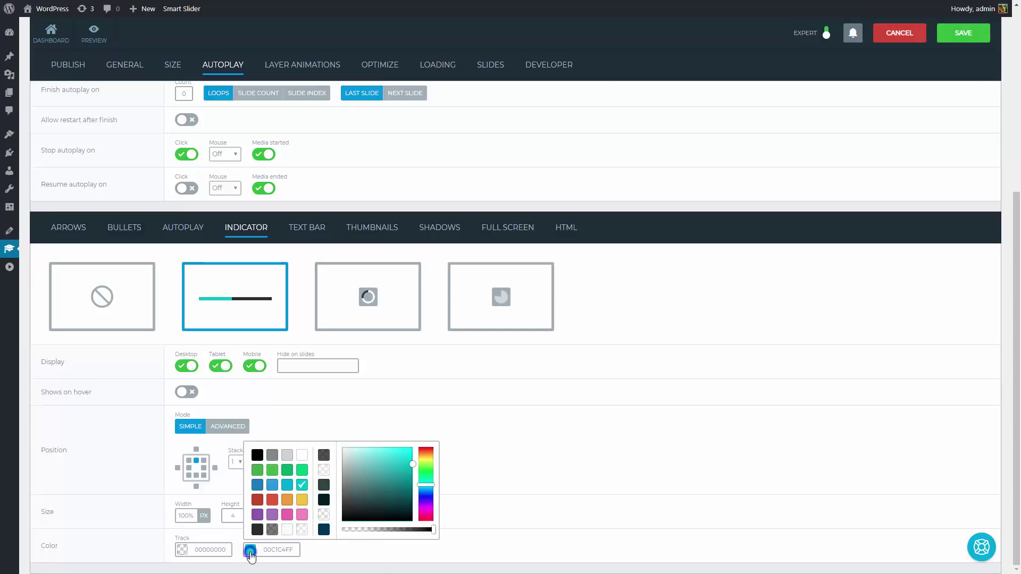
click(300, 457)
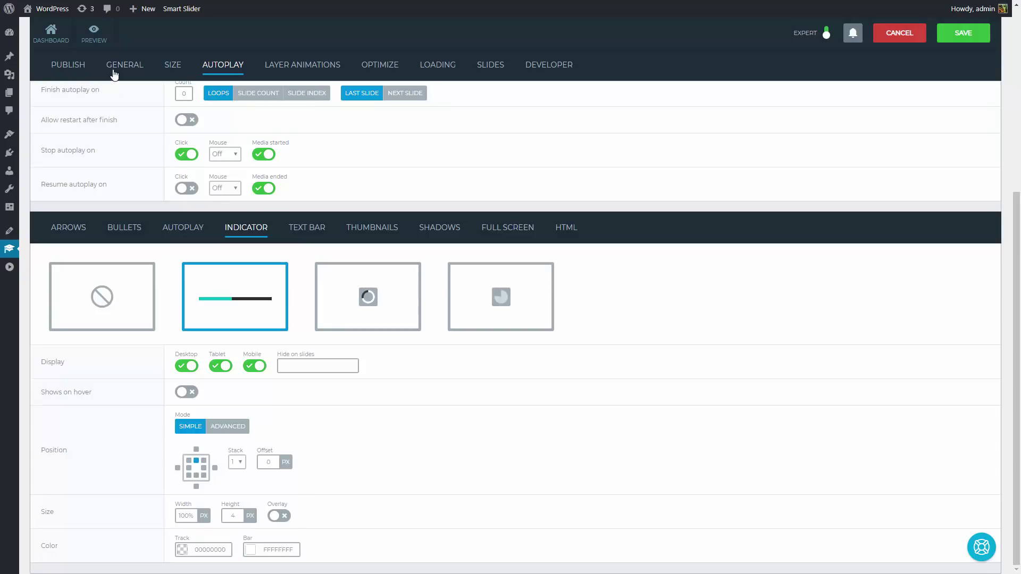
click(94, 35)
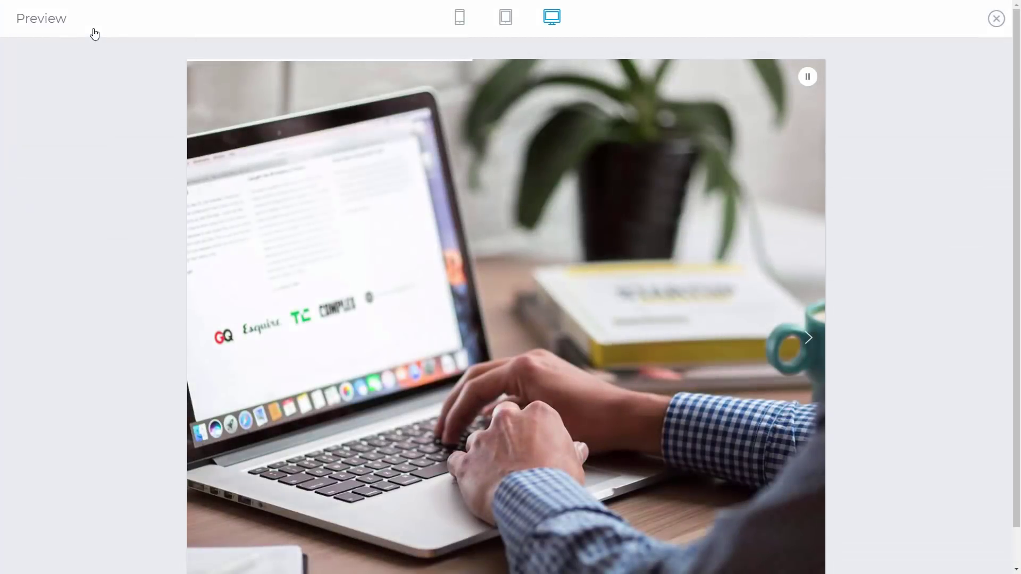
click(997, 19)
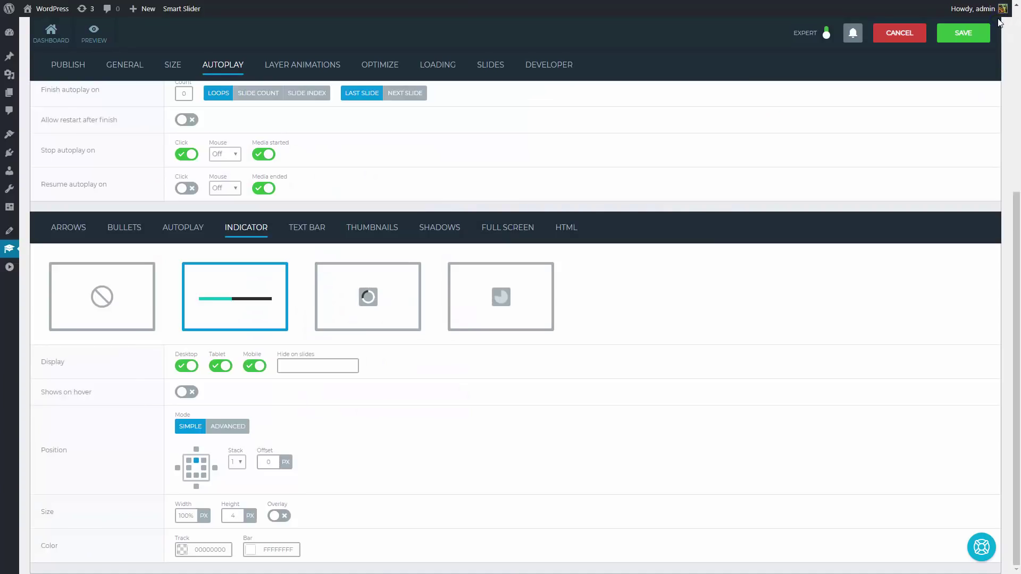
In General settings, add a bottom Incline3 shape divider at 120% height.
scroll(530, 175, up, 3)
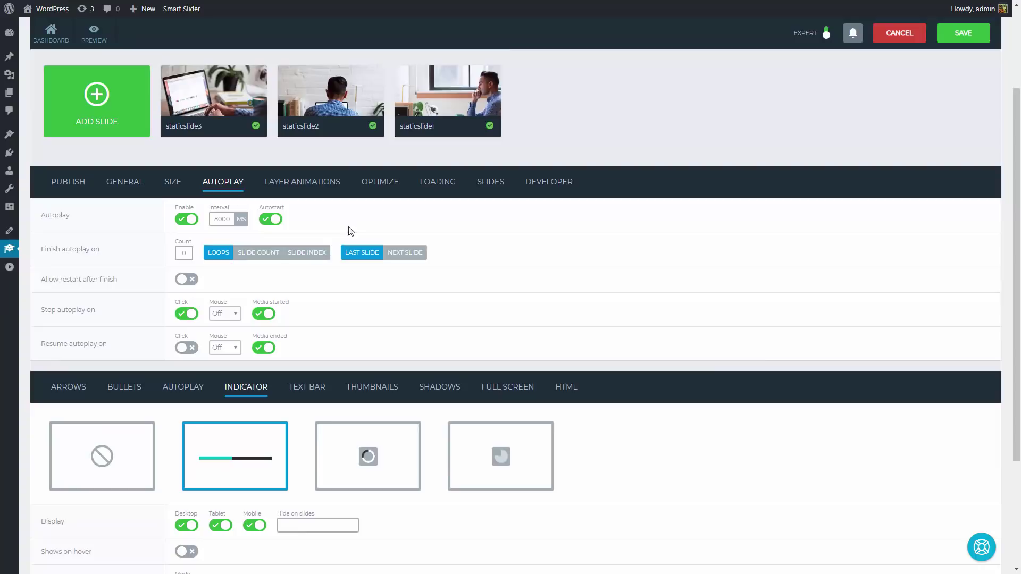
click(132, 191)
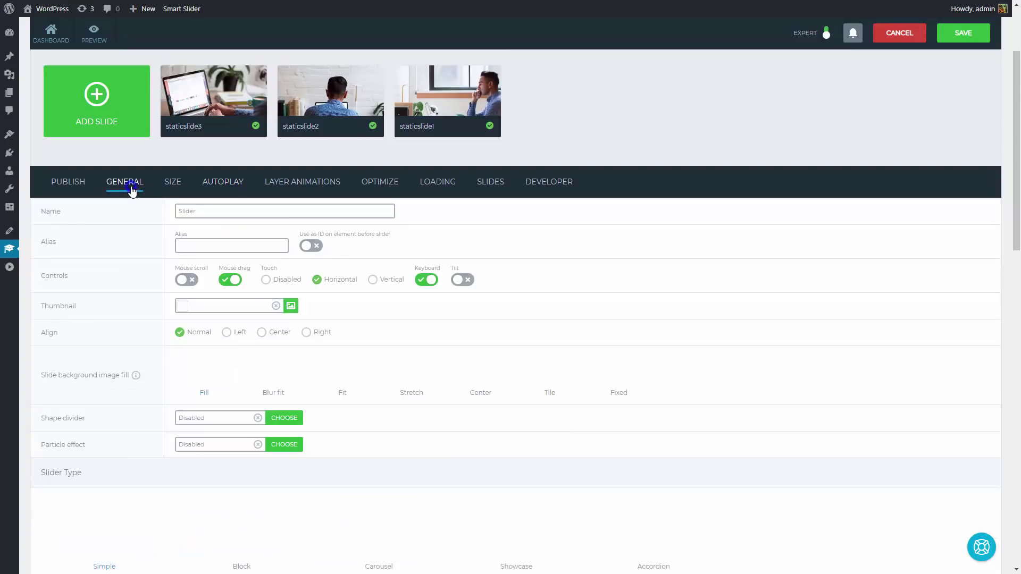
click(283, 419)
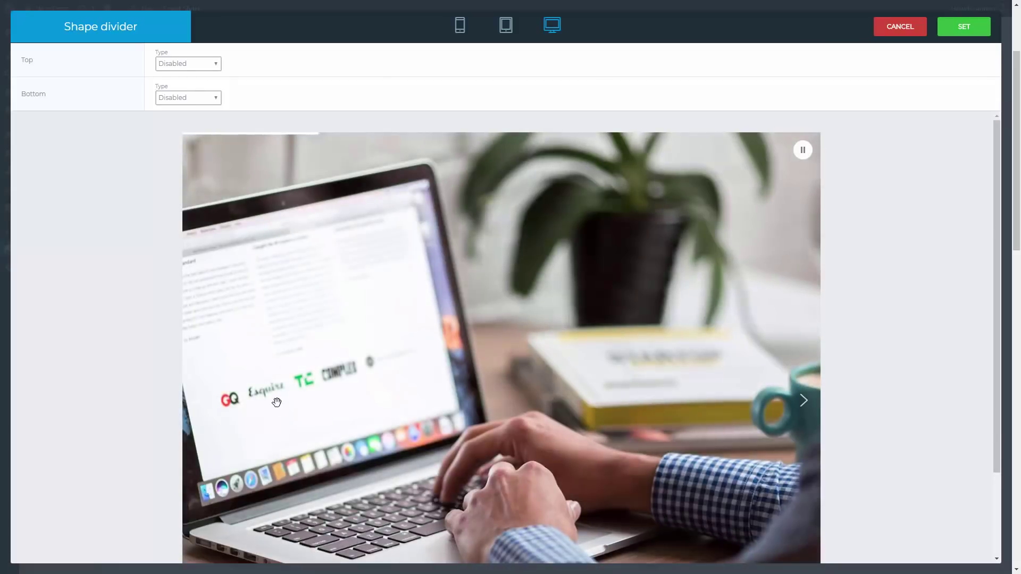
click(213, 98)
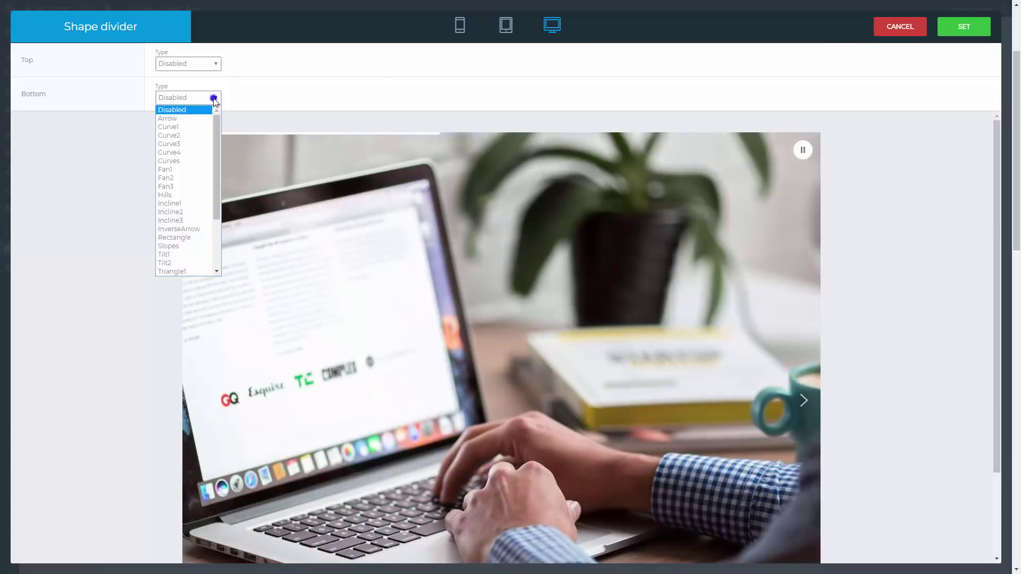
click(192, 220)
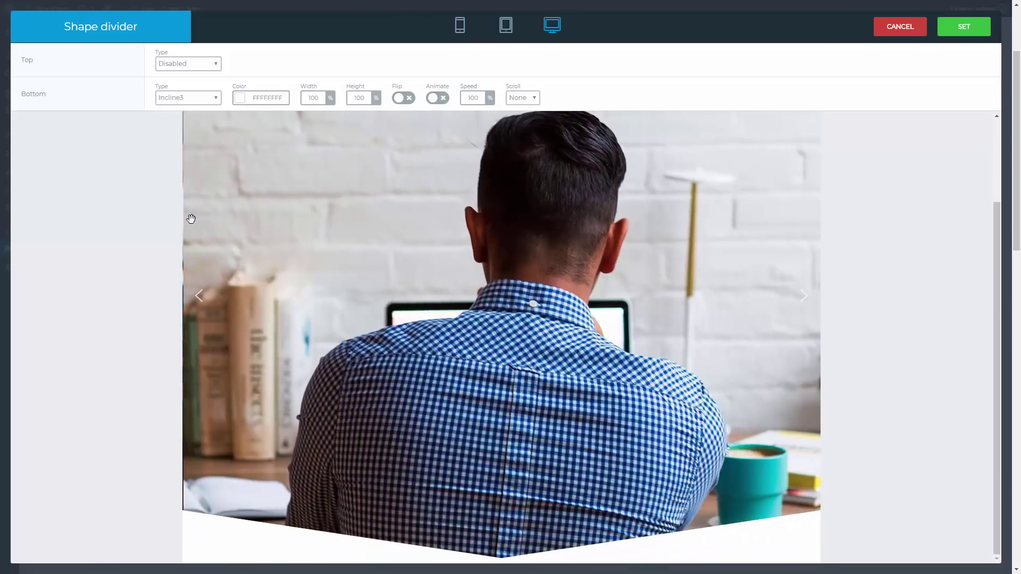
click(365, 100)
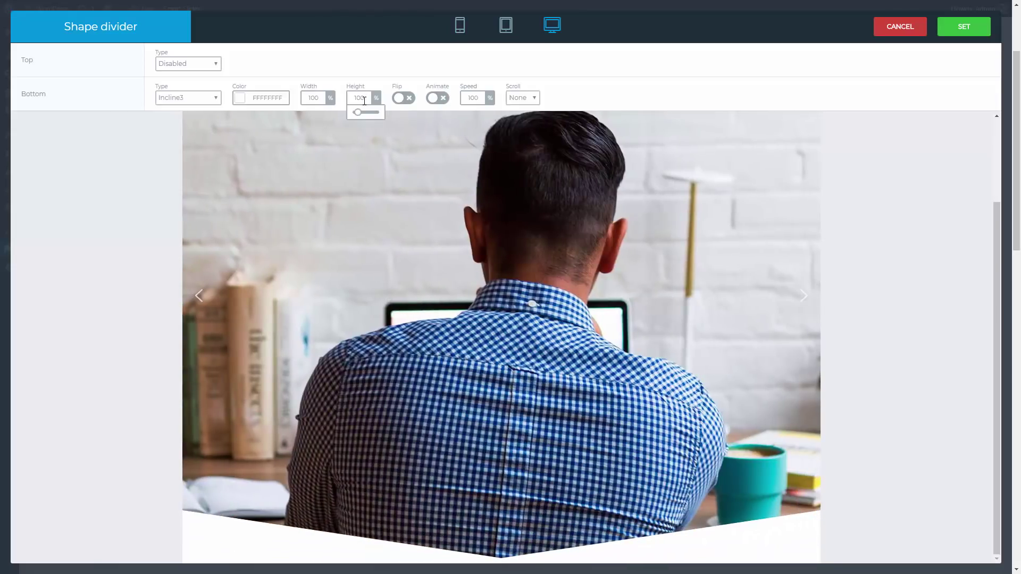
drag(357, 112, 360, 113)
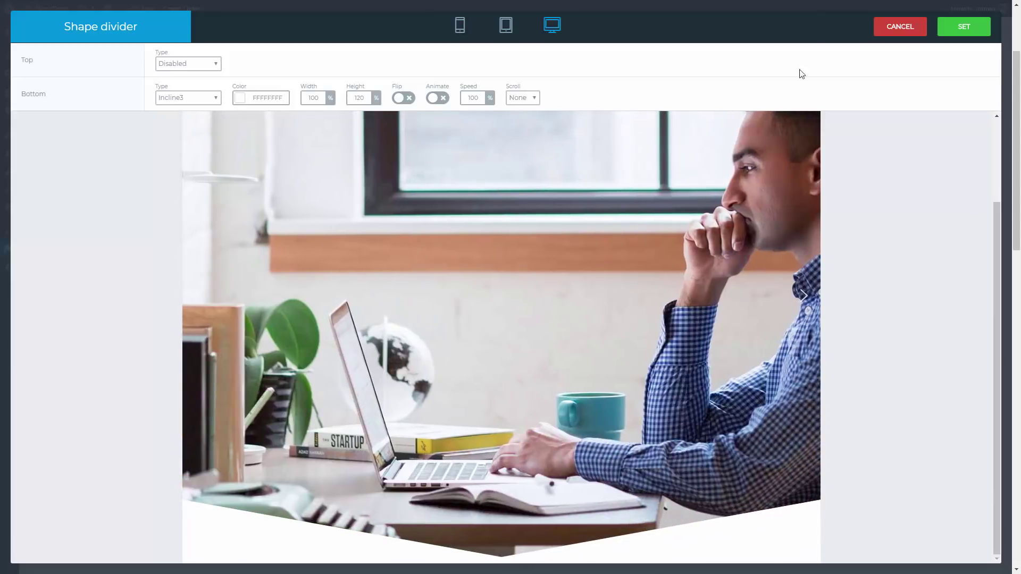
click(950, 31)
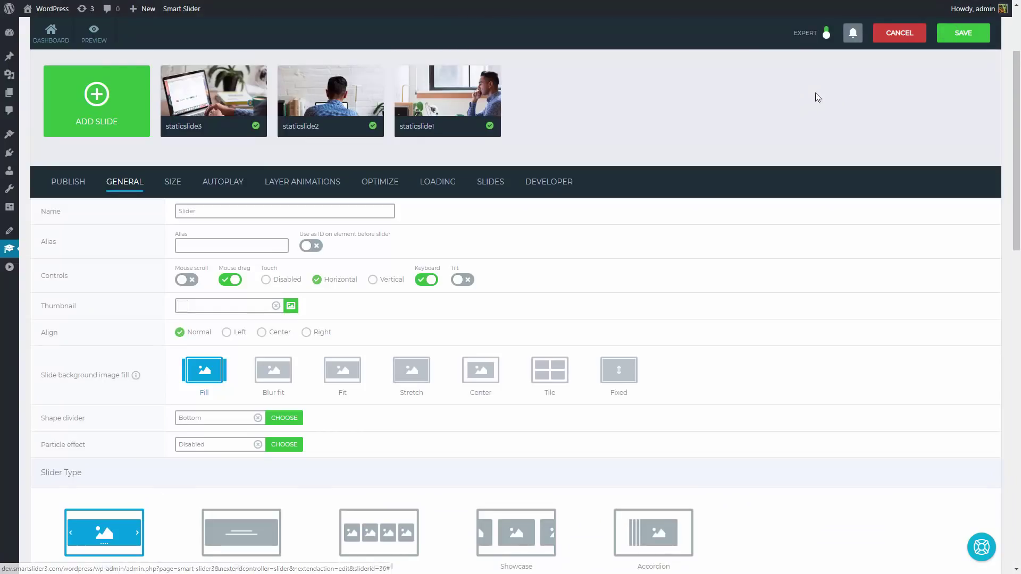
Change the main slide animation from Horizontal to Fade and preview the slider.
scroll(479, 180, down, 6)
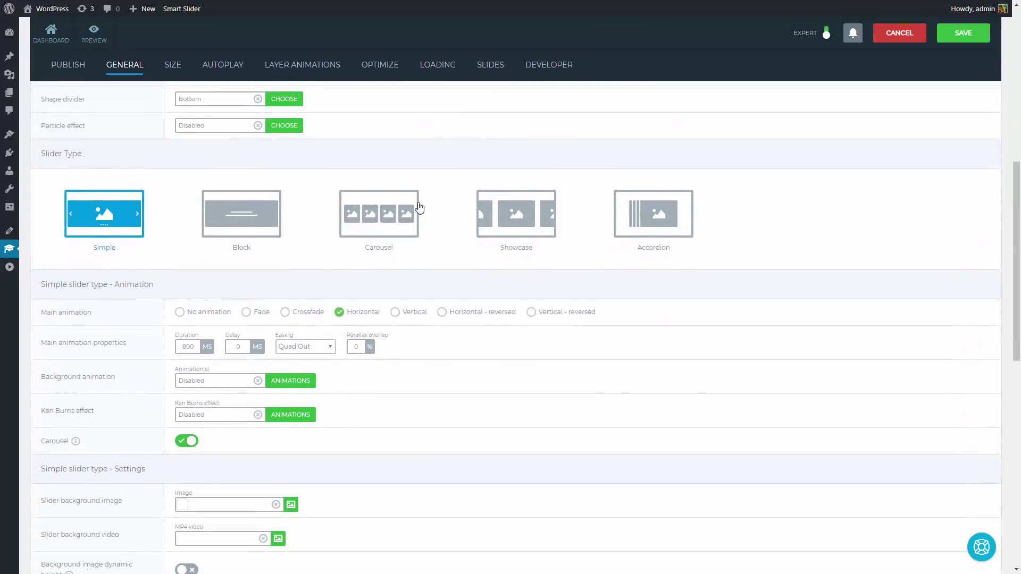
click(266, 316)
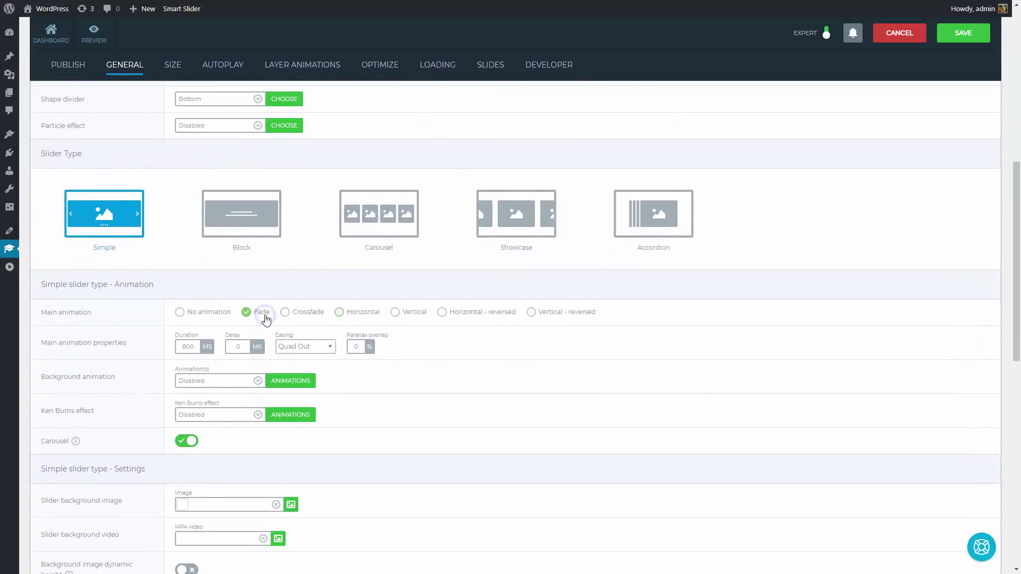
click(93, 32)
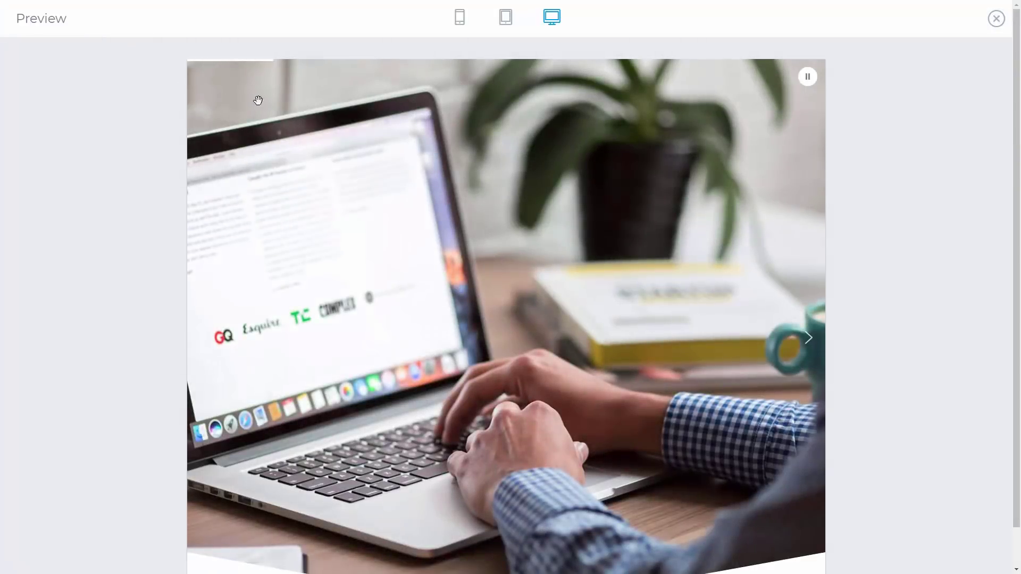
Step through two slides in preview to check the fade, then close it and save.
click(809, 339)
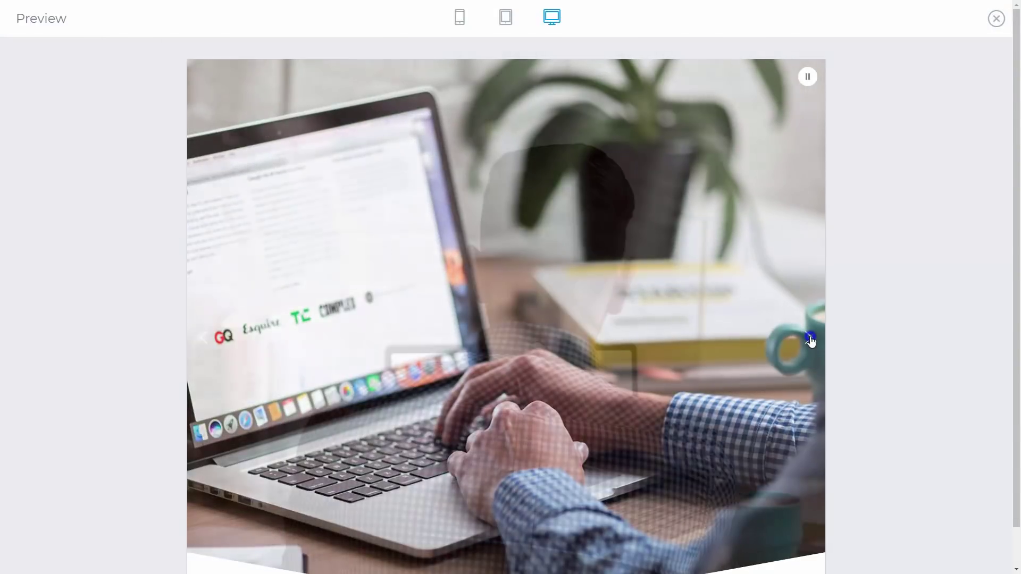
click(811, 341)
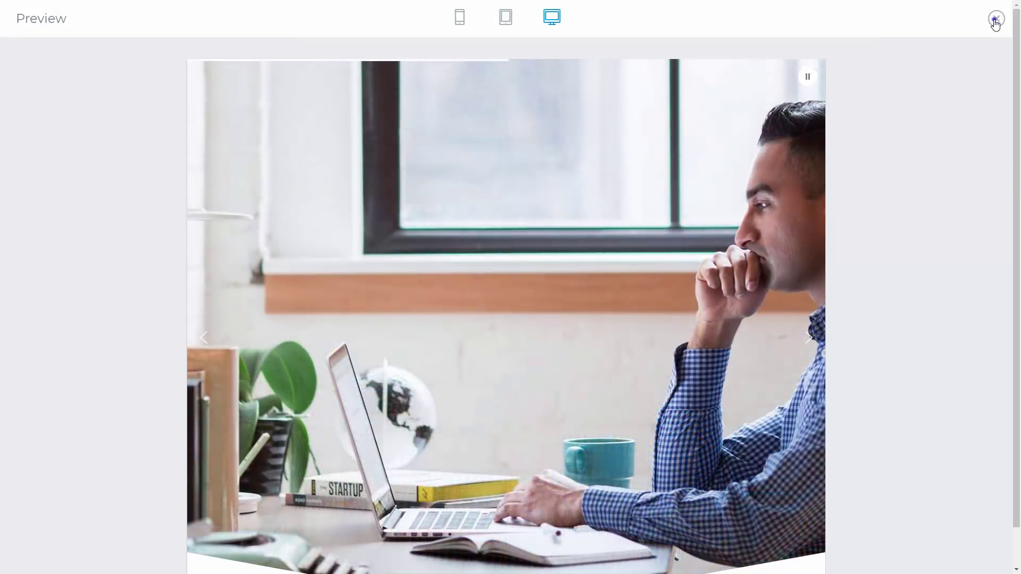
click(995, 19)
click(965, 36)
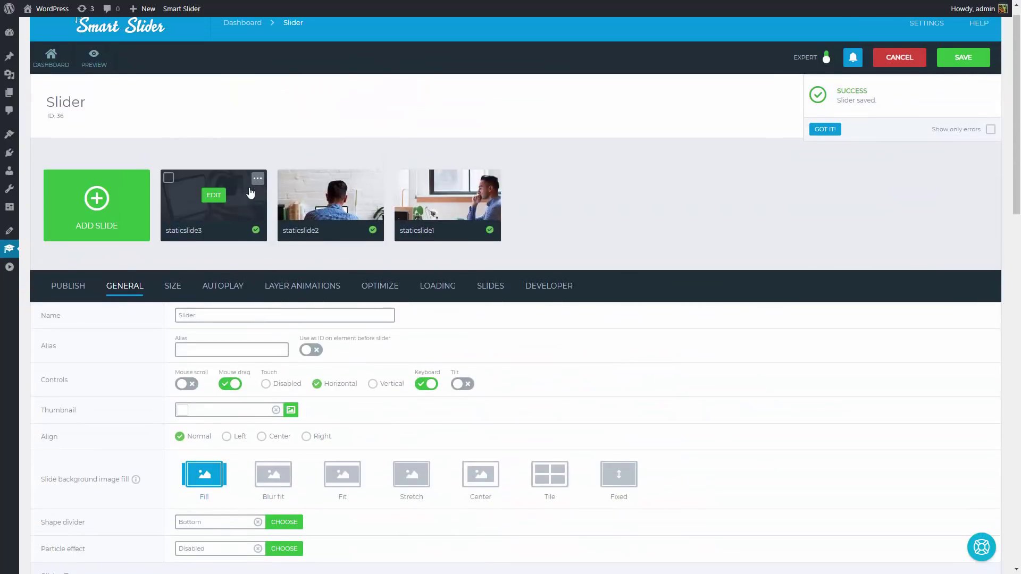
Give staticslide3 a black 000000FF background colour and 39% image opacity.
click(214, 195)
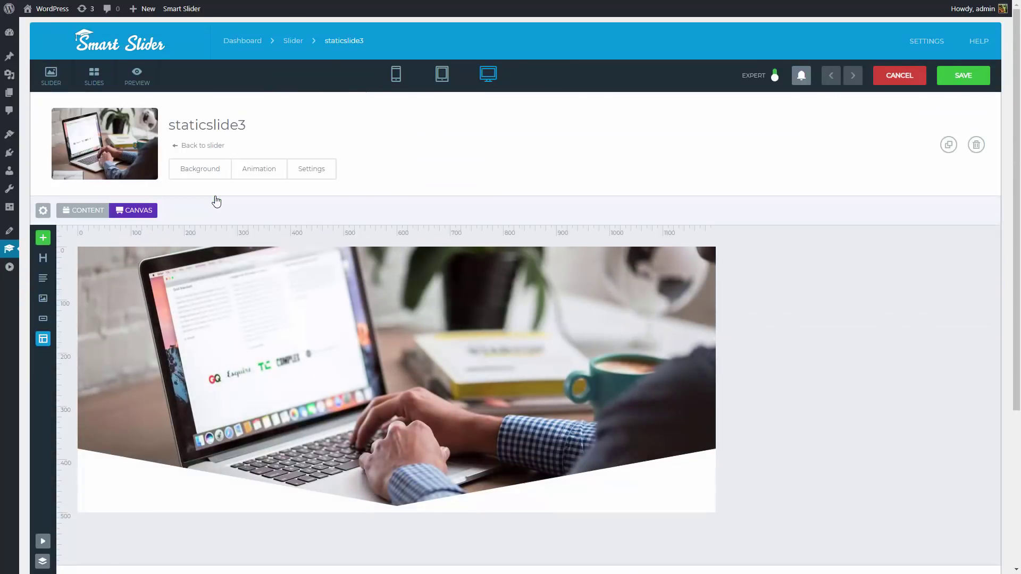
click(201, 169)
scroll(202, 177, down, 4)
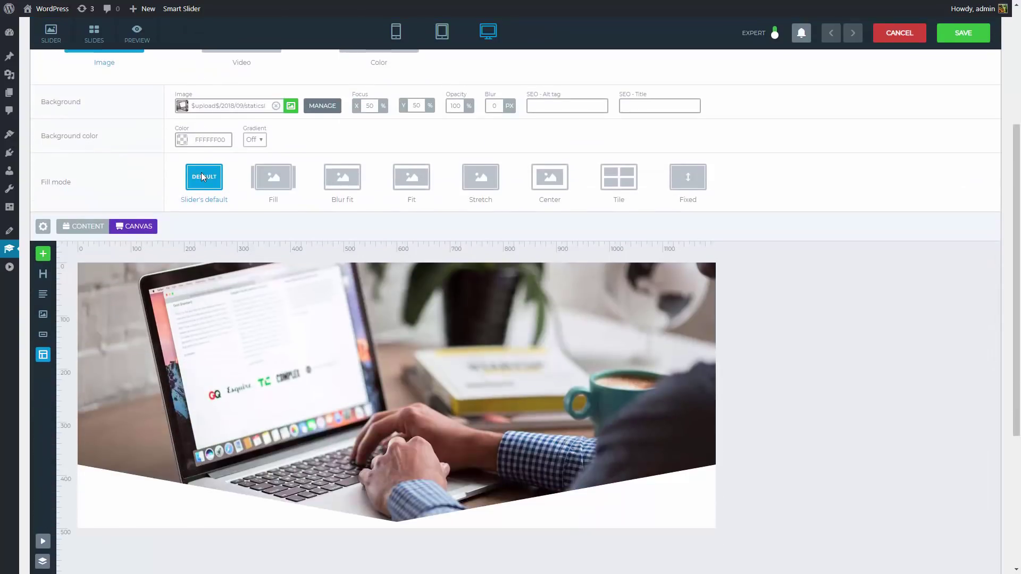
click(187, 144)
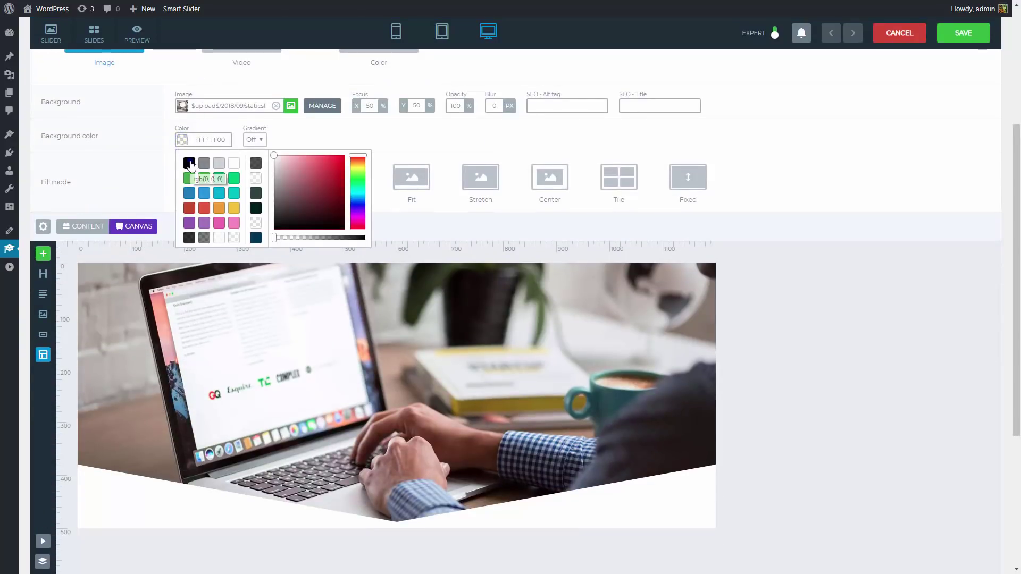
click(195, 162)
click(450, 110)
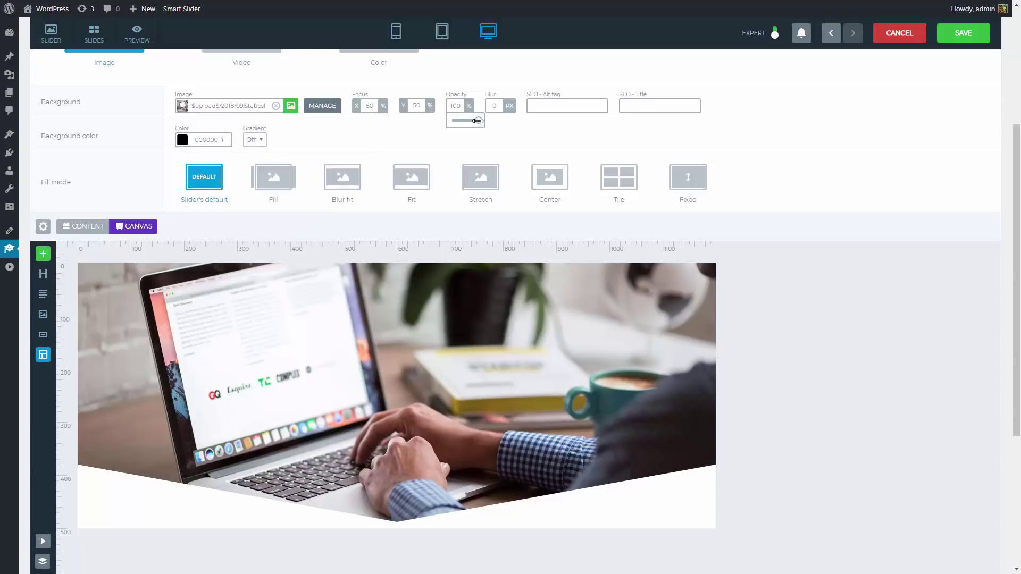
drag(478, 120, 463, 121)
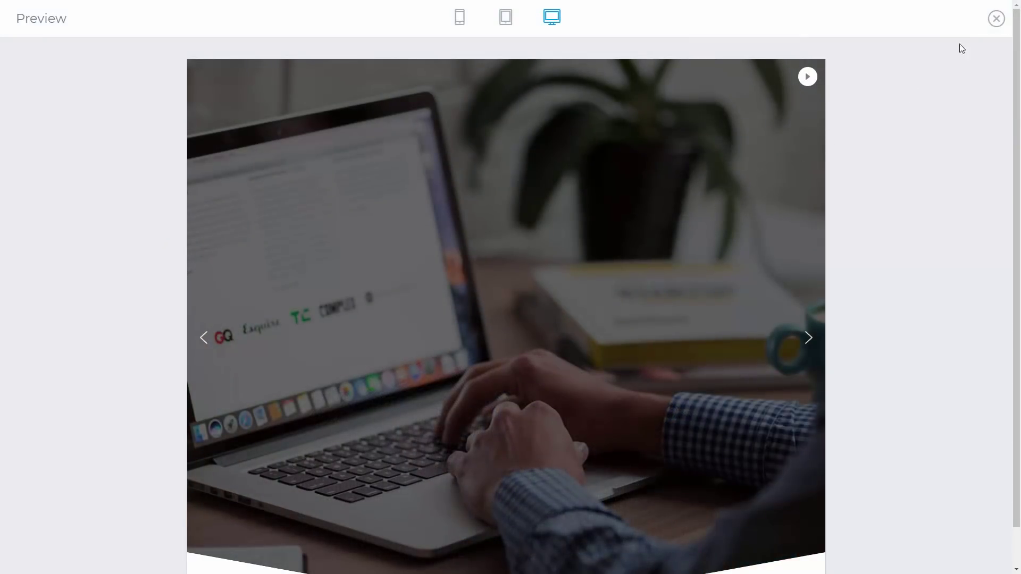
Close the preview and add a new static overlay slide.
click(997, 19)
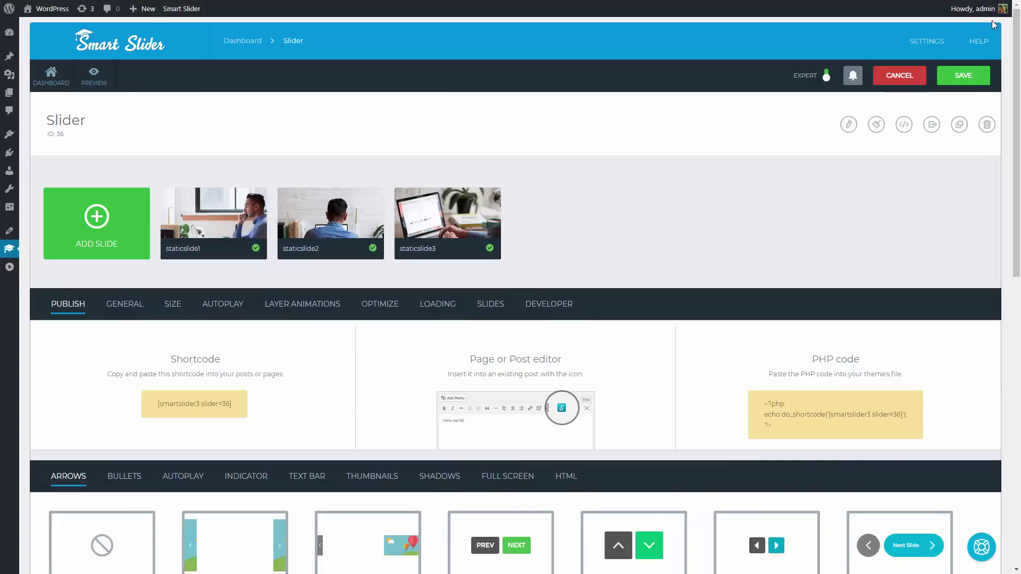
click(110, 222)
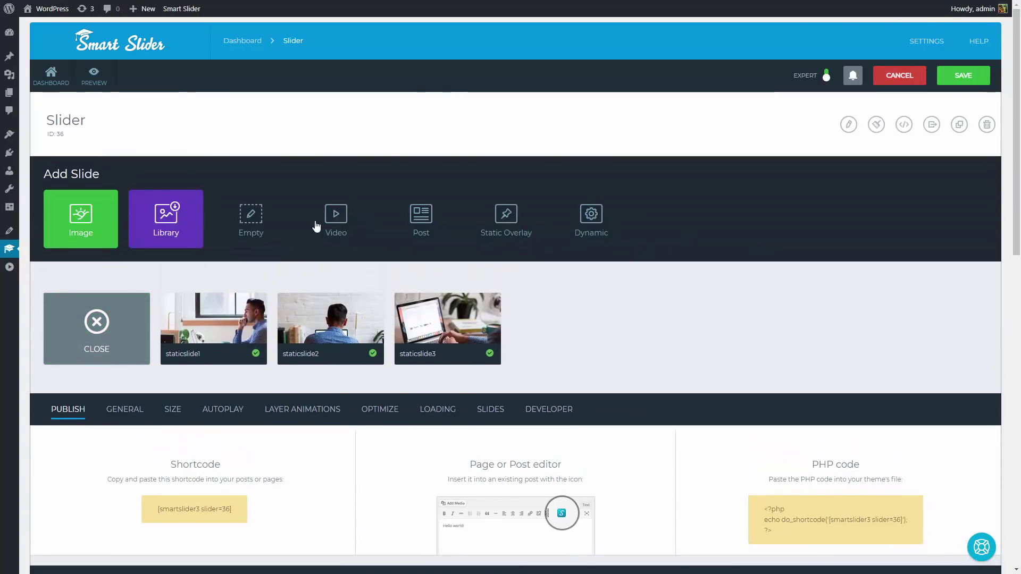
click(506, 243)
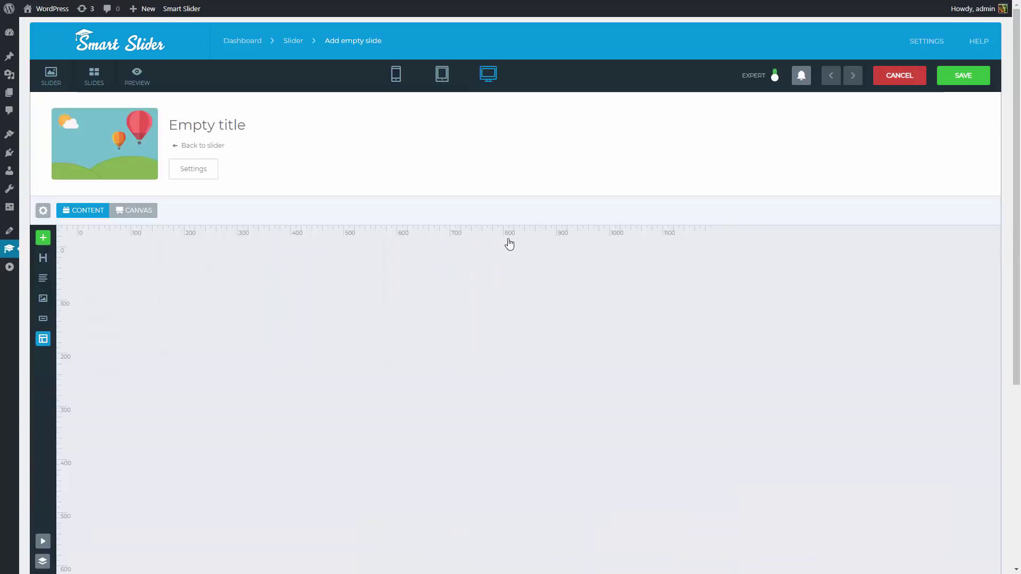
Drop a one-column structure row onto the middle of the new slide.
scroll(509, 243, down, 2)
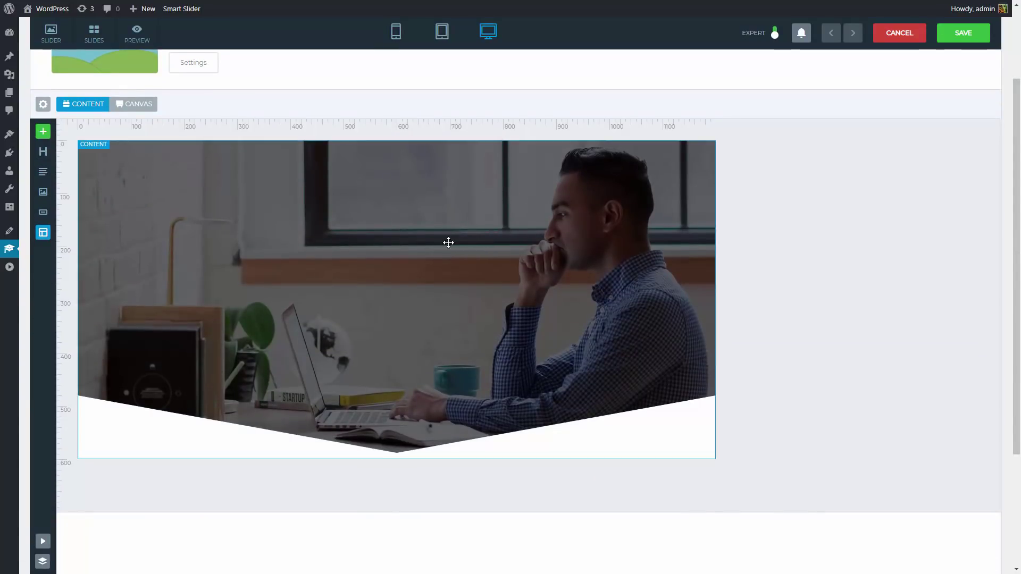
click(43, 132)
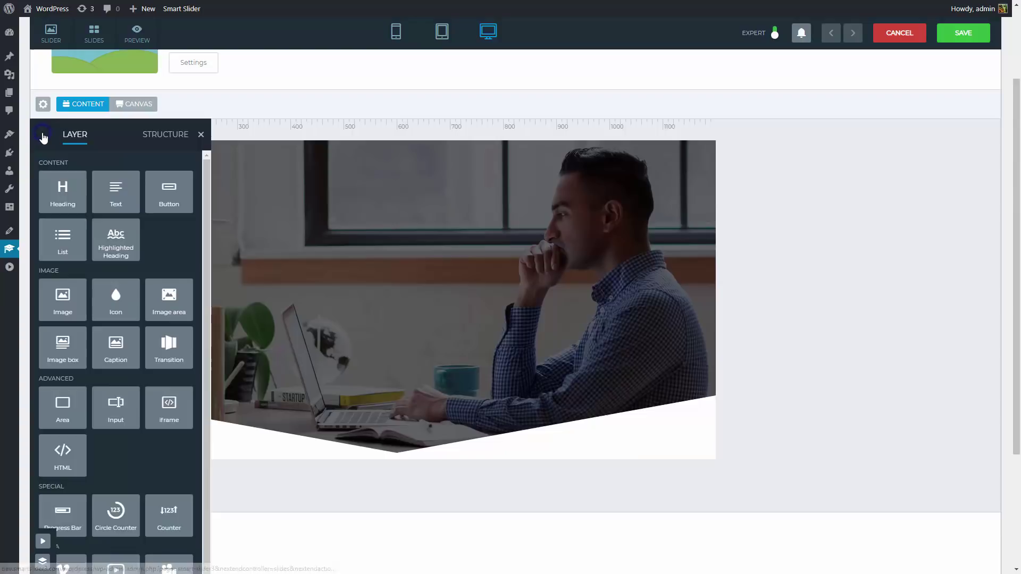
click(157, 141)
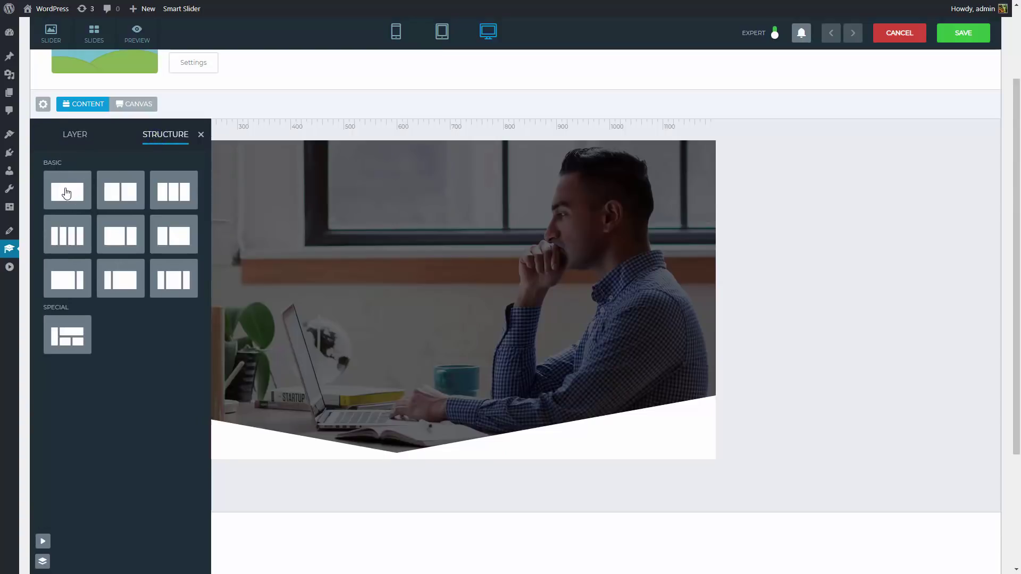
drag(63, 192, 434, 283)
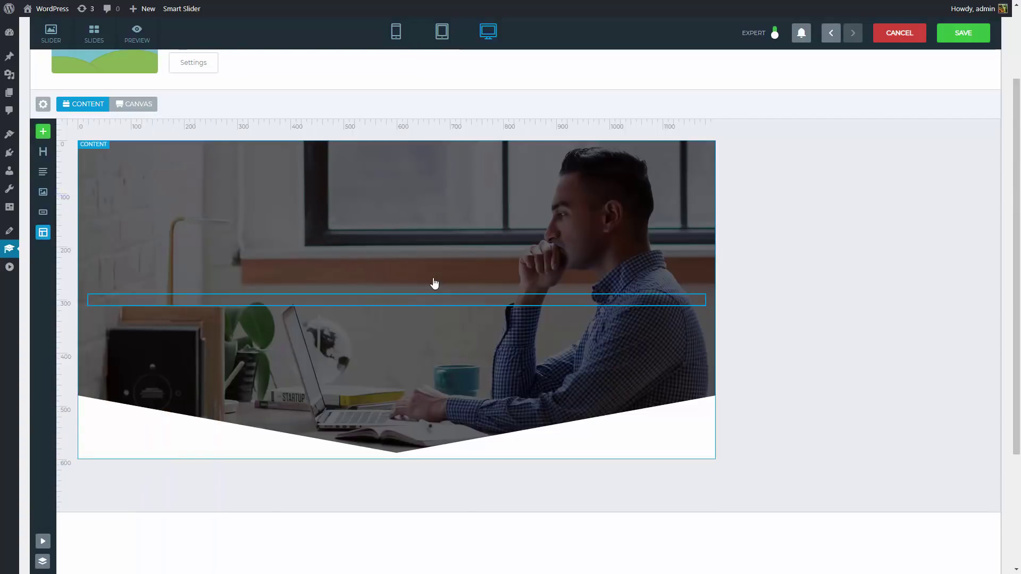
Add a 'REDUCE DEVELOPMENT TIME' heading in the row, set in Montserrat Bold.
drag(43, 152, 383, 308)
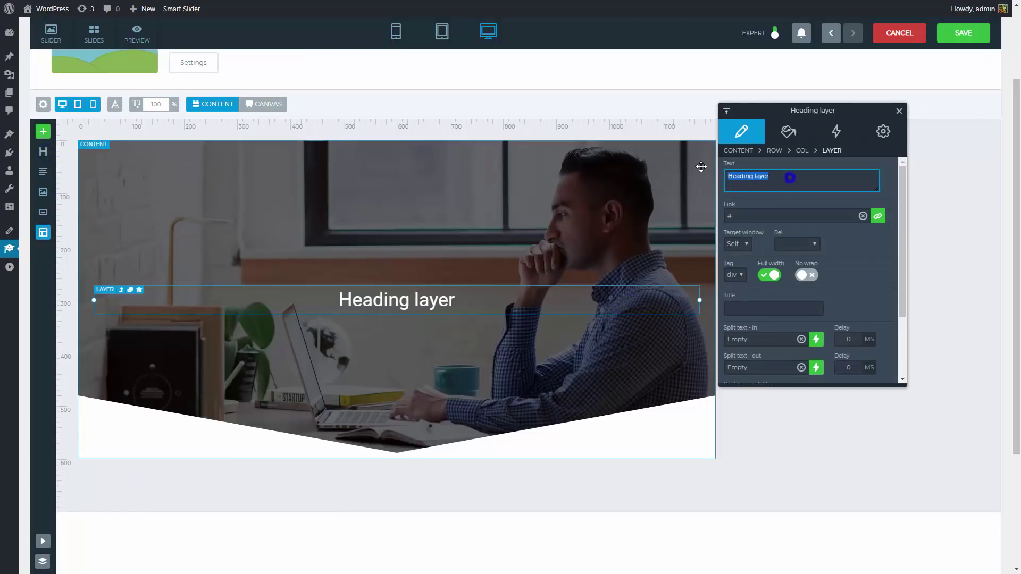
text(REDUCE DEVELOPMENT TIME)
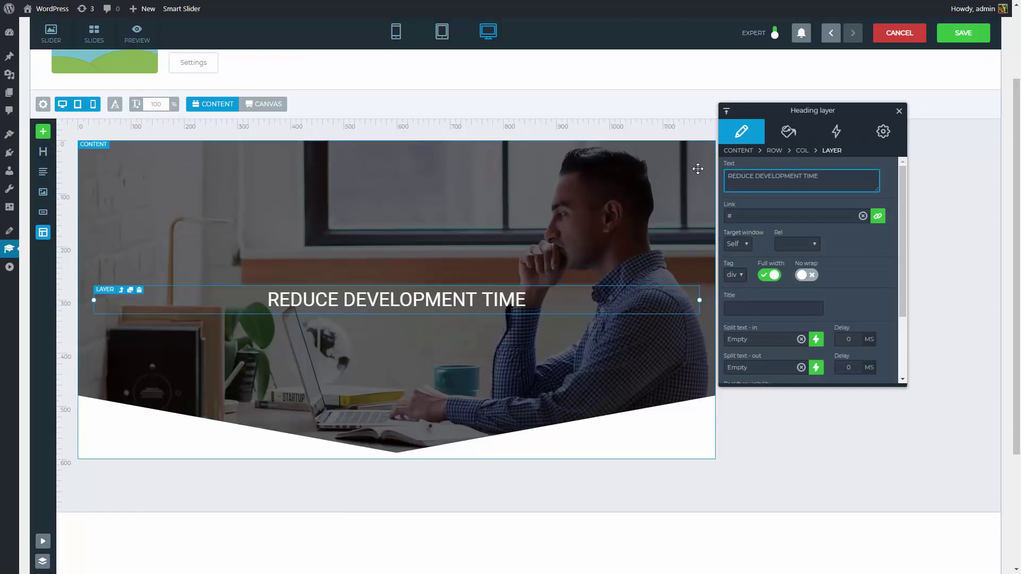
click(788, 132)
click(779, 220)
scroll(787, 244, down, 5)
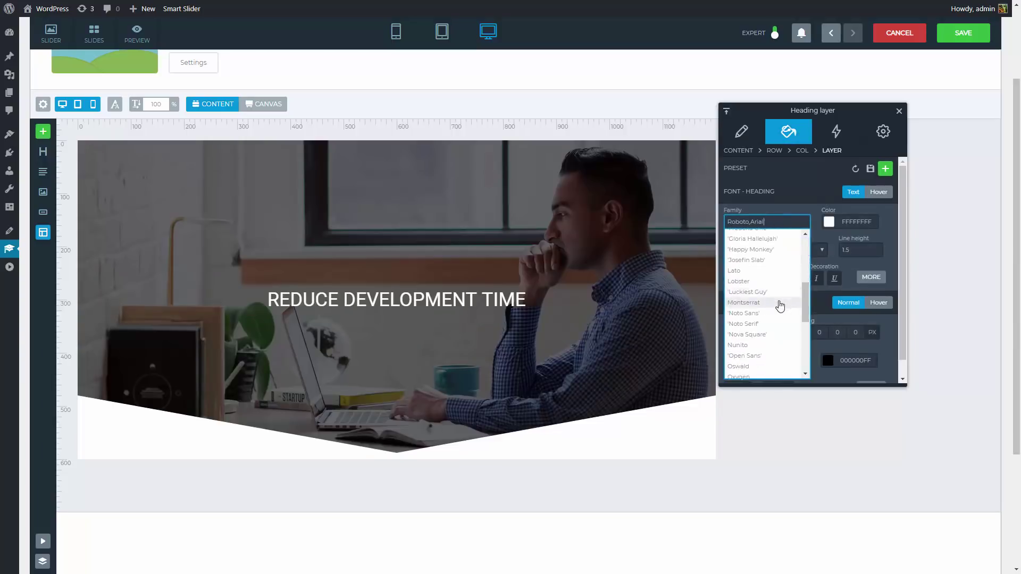
click(768, 303)
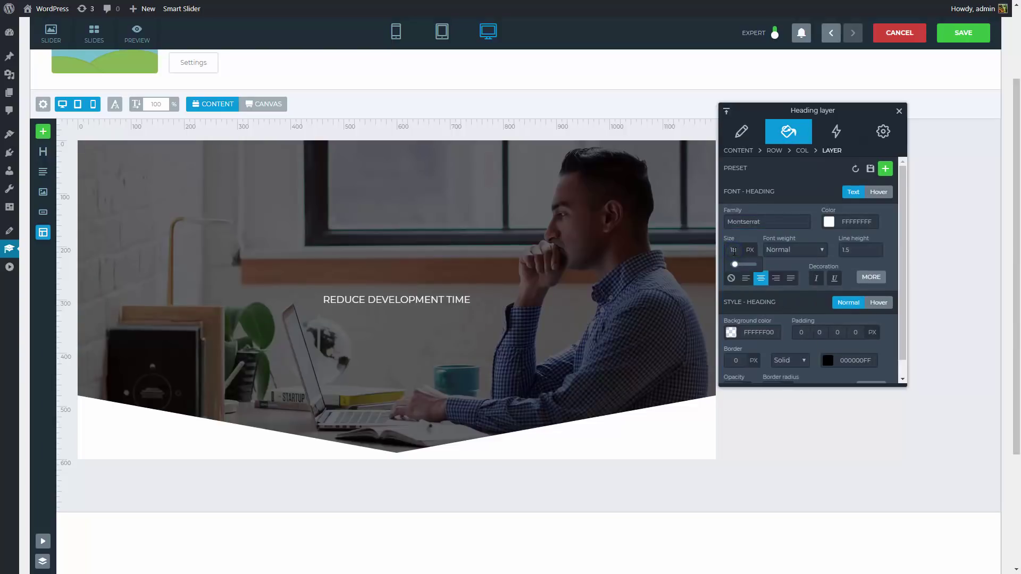
click(781, 250)
click(783, 272)
Duplicate the heading as 'DRASTICALLY.' at 110px font size with adjusted line height.
drag(375, 298, 401, 312)
drag(822, 177, 681, 173)
text(DRASTICALLY.)
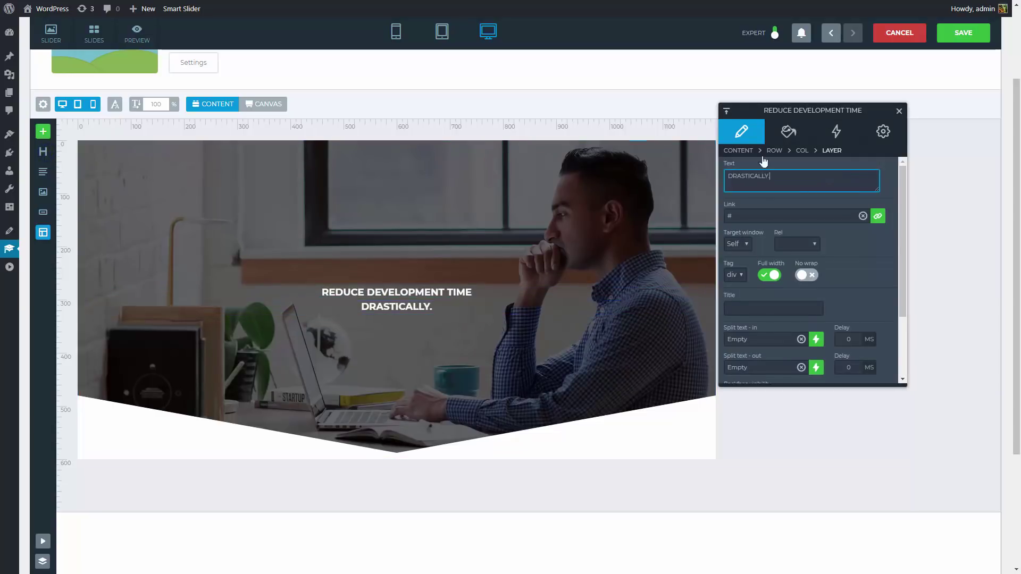
click(789, 131)
click(734, 250)
text(110)
click(858, 251)
click(853, 263)
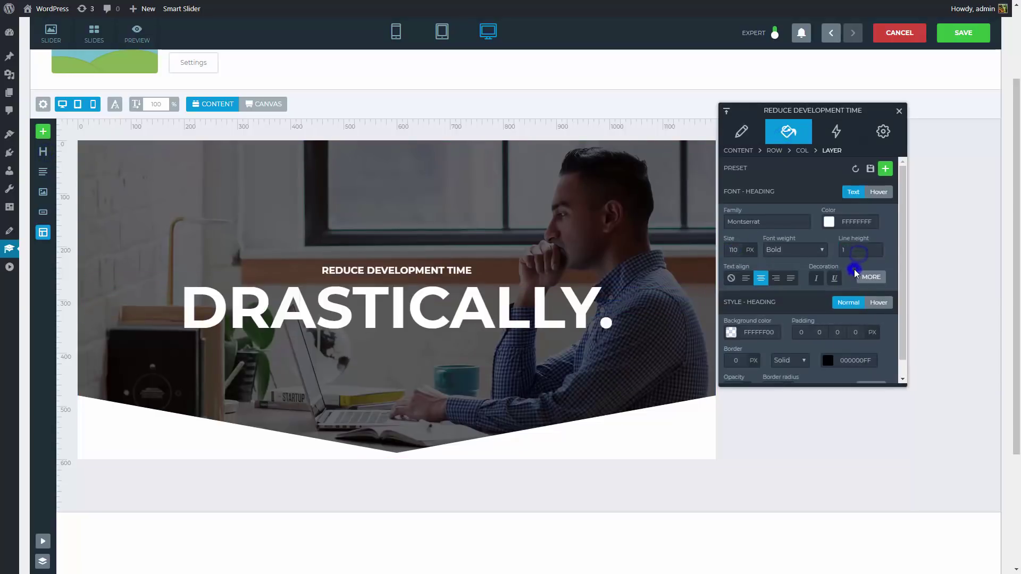
Style the lower DRASTICALLY. copy at 24px, Light weight, 1.5 line height.
click(396, 339)
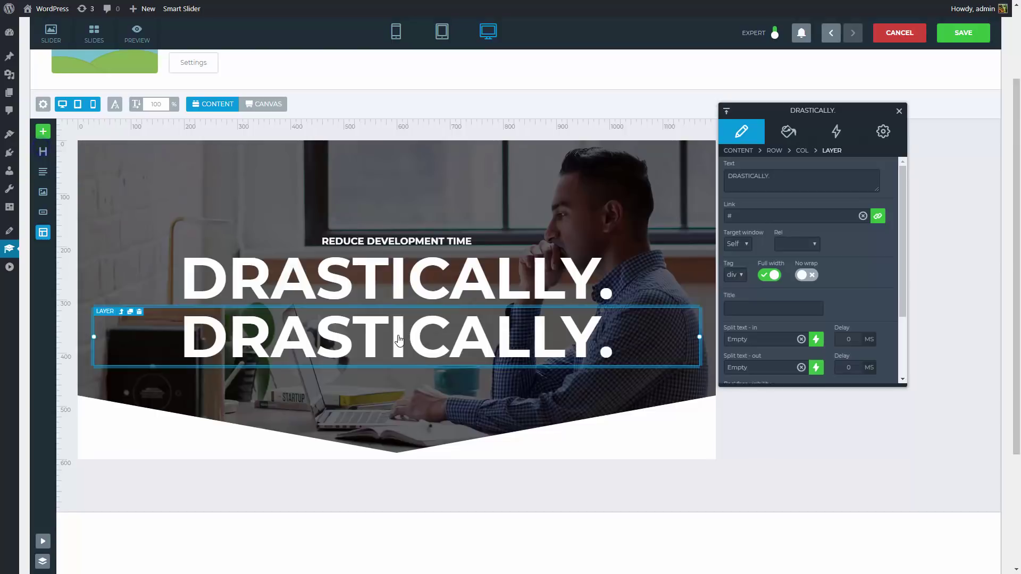
click(789, 131)
click(734, 250)
text(24)
click(791, 250)
click(782, 296)
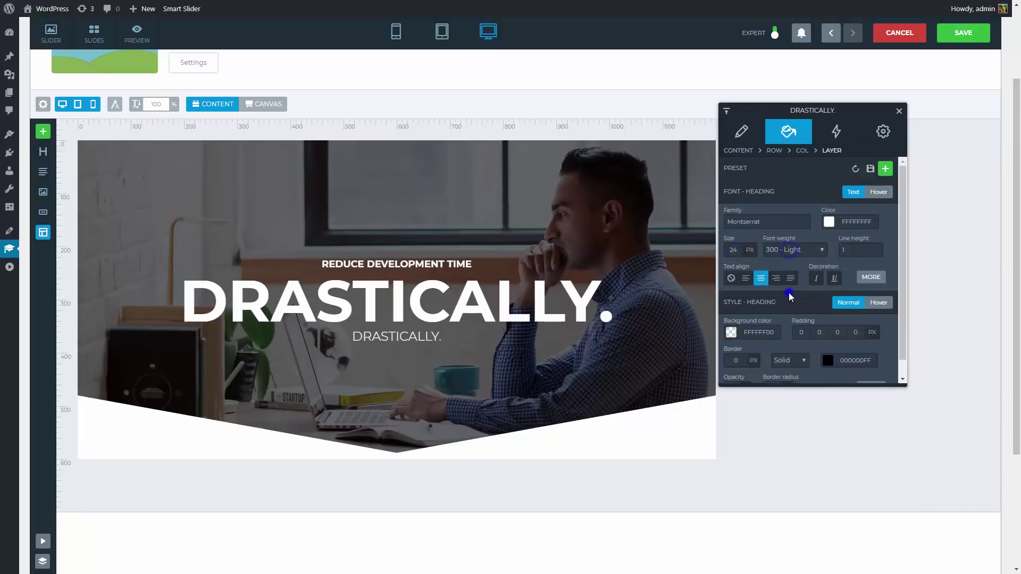
click(858, 250)
click(851, 297)
Replace the lower copy's text with the pasted description sentence.
click(741, 131)
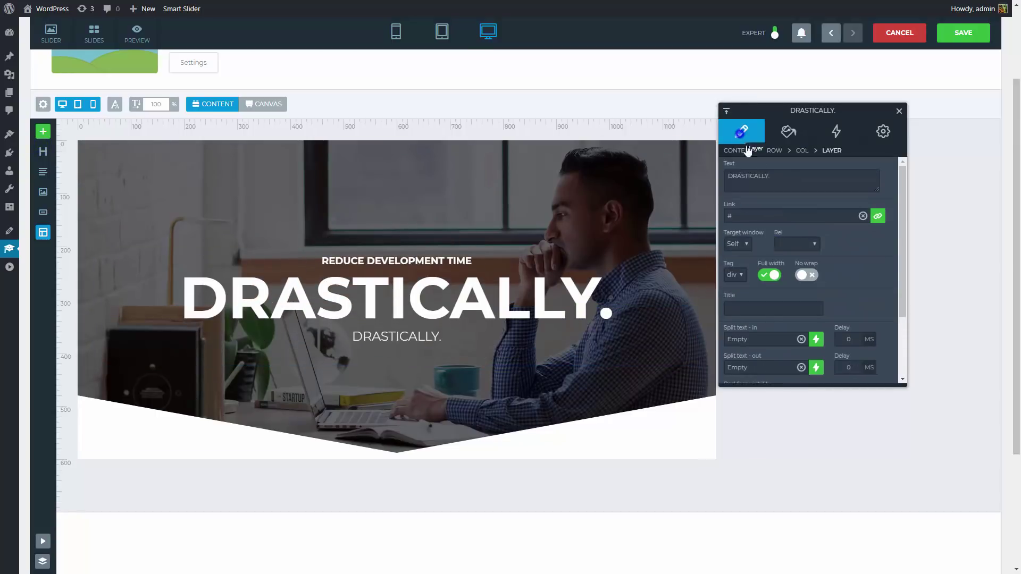
click(795, 181)
key(ctrl+a)
text(Create qualitative, responsive sliders. Without writing code. The world's most powerful slider creating plugin.)
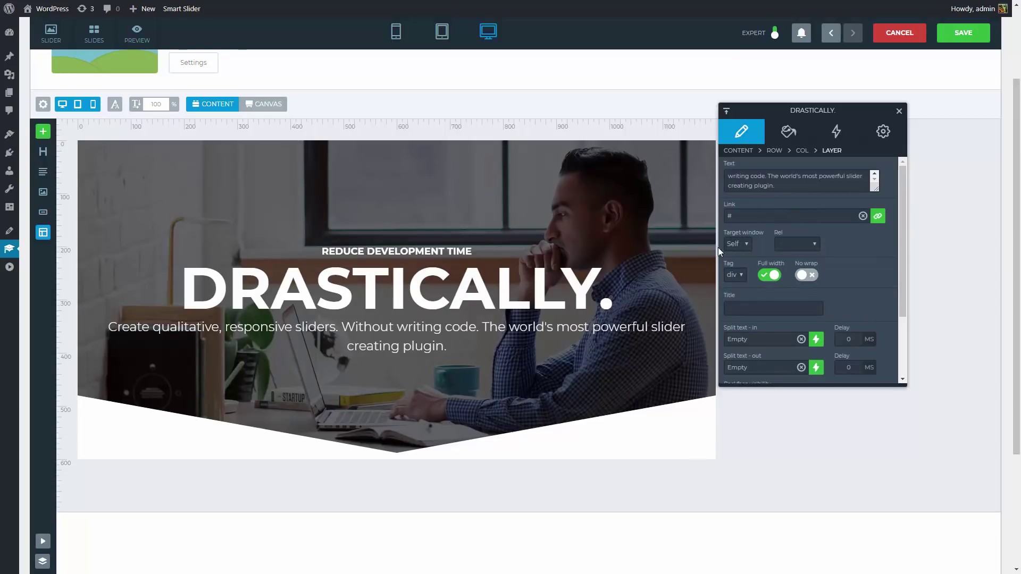
click(707, 274)
Narrow the text row to 865px max width and place a two-column row below it.
drag(711, 300, 628, 304)
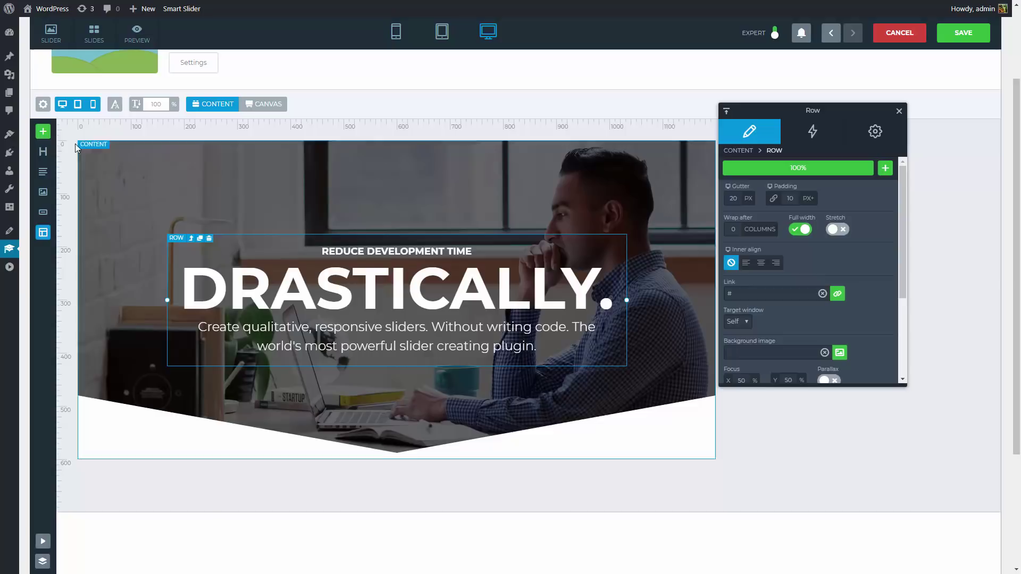
click(43, 132)
click(154, 135)
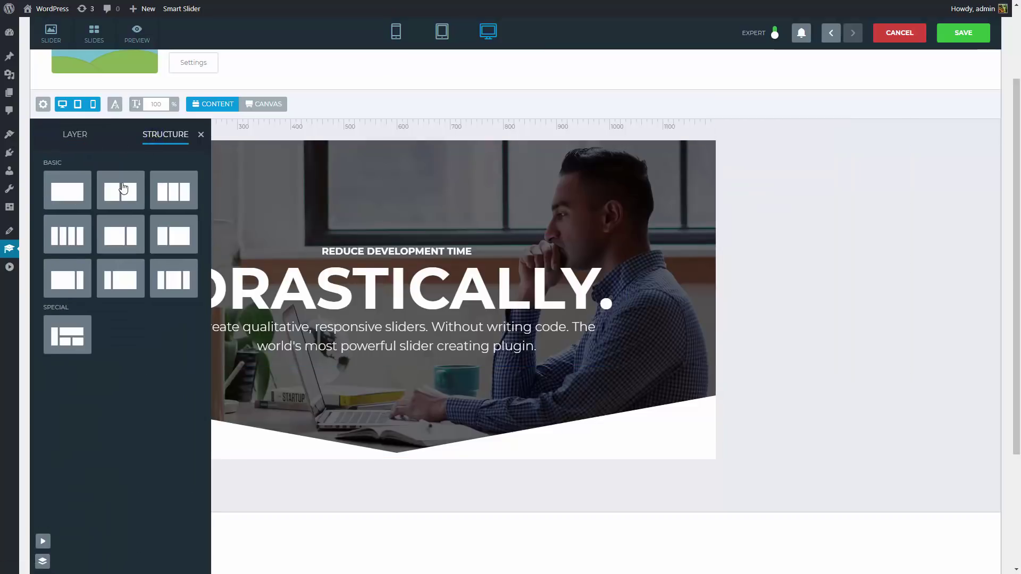
drag(123, 188, 388, 365)
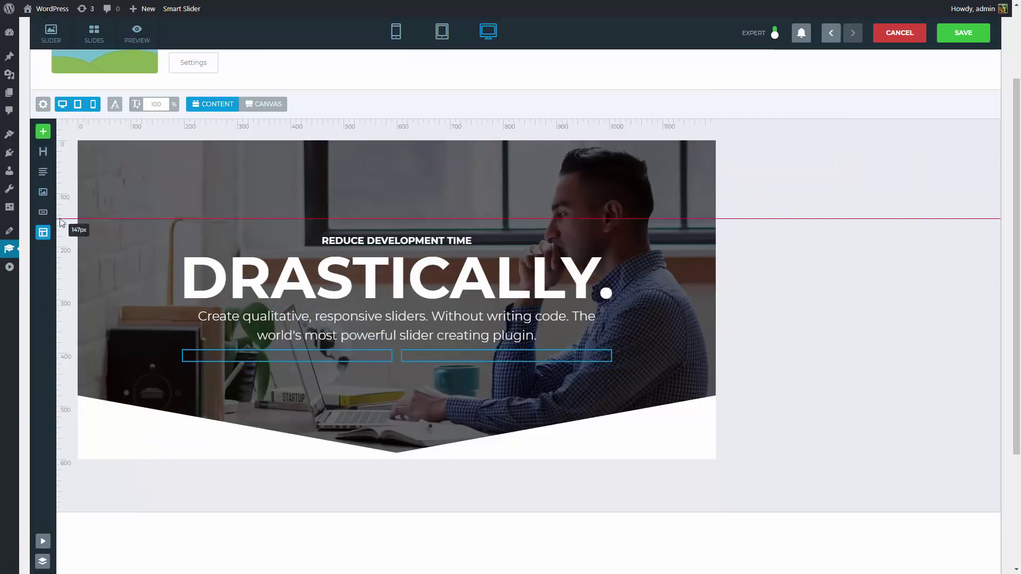
Add a button into the left column with Montserrat Bold text.
drag(60, 222, 285, 353)
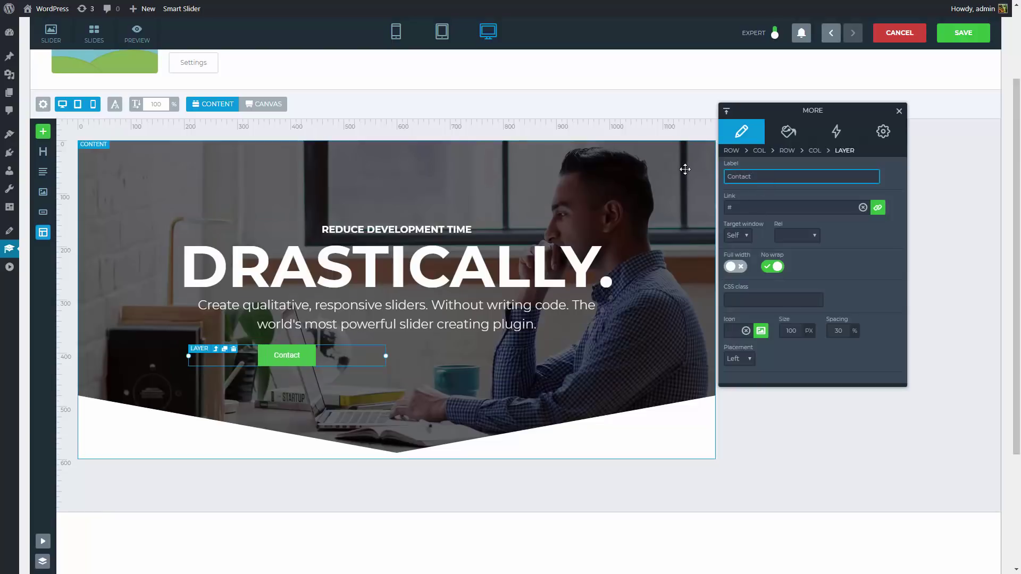
click(786, 143)
click(777, 221)
scroll(766, 277, down, 3)
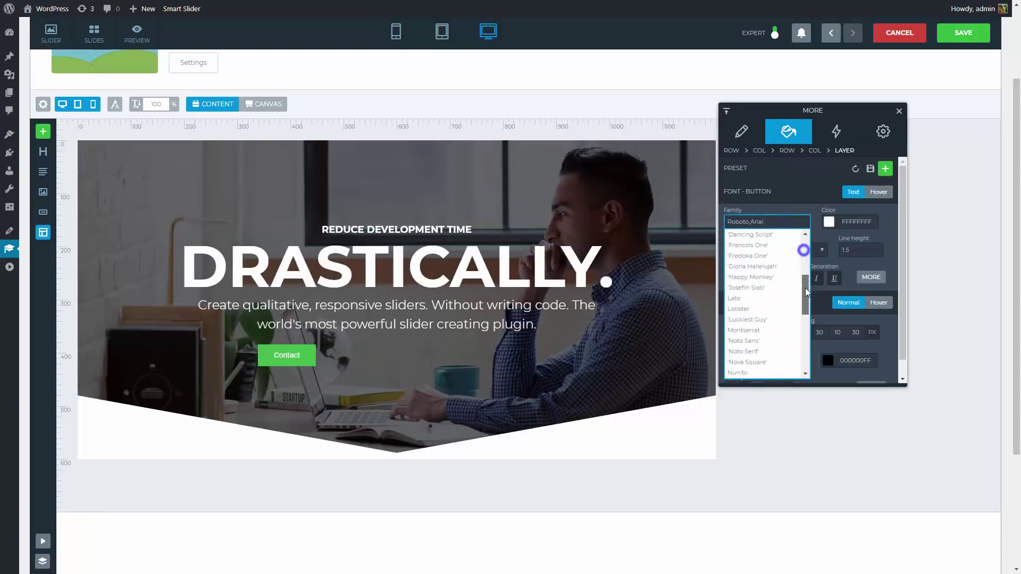
click(750, 264)
click(806, 250)
click(810, 270)
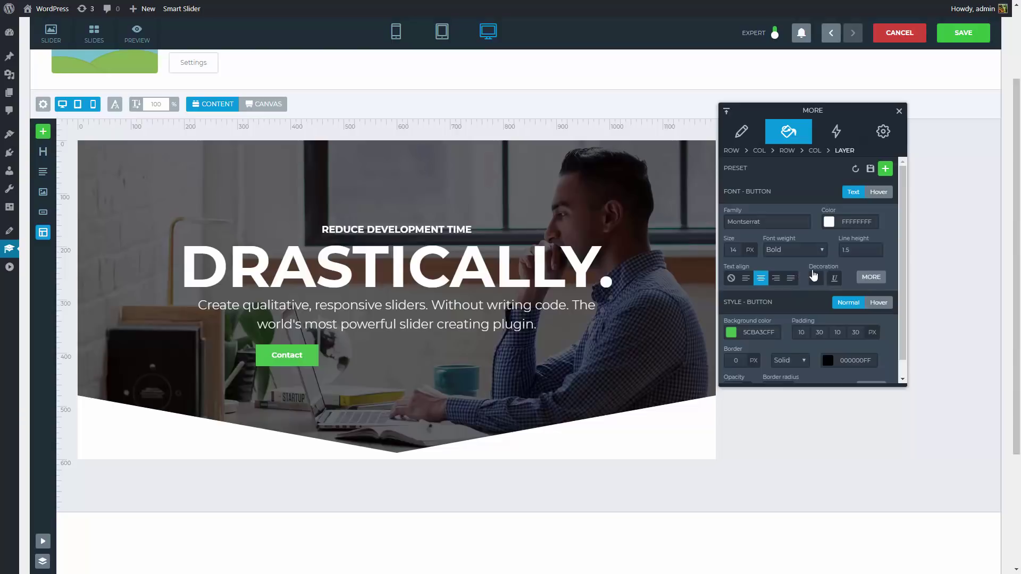
Give the button text 2px letter spacing and Uppercase transform.
click(868, 279)
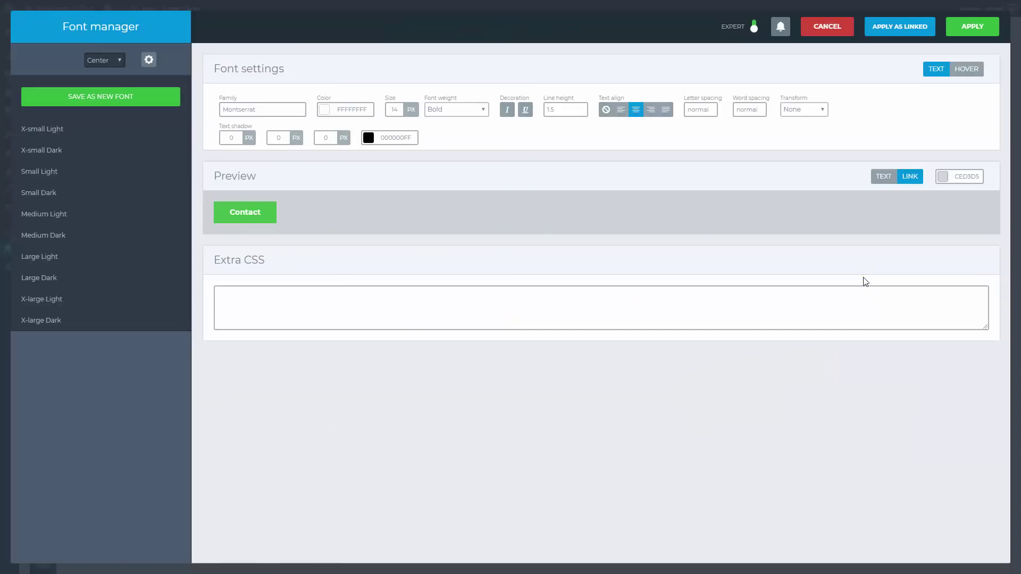
click(703, 111)
click(694, 143)
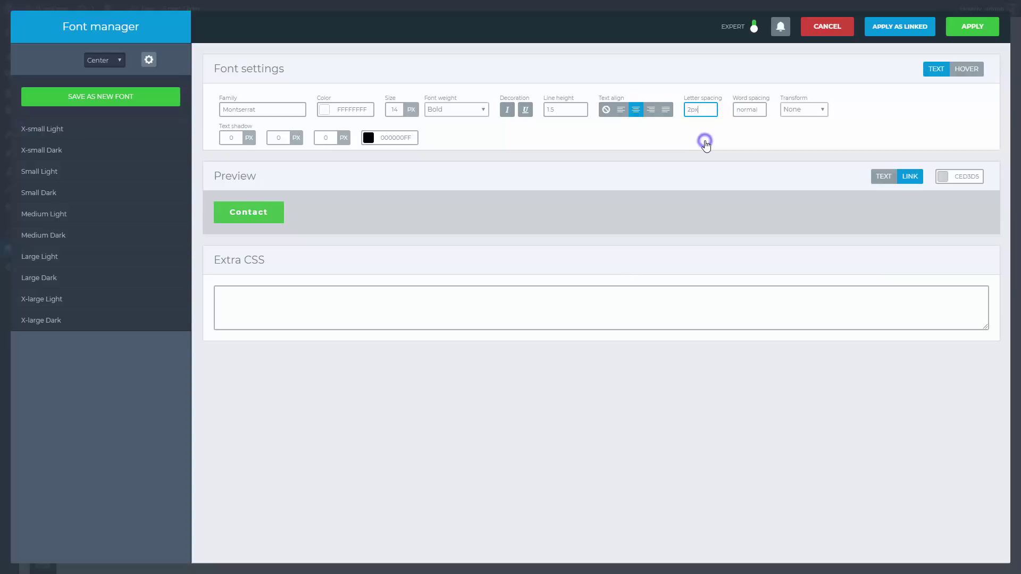
click(792, 112)
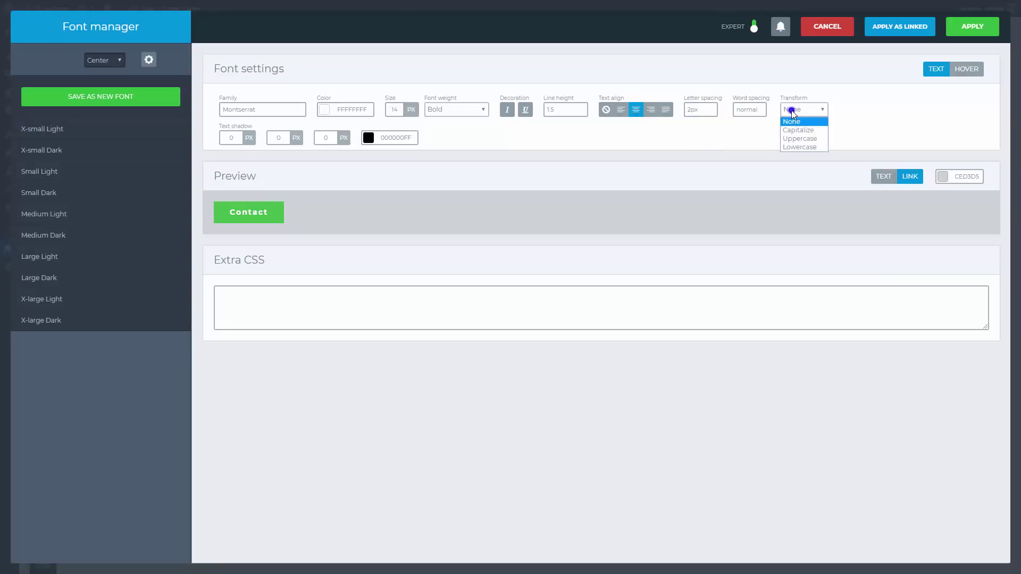
click(805, 138)
click(972, 27)
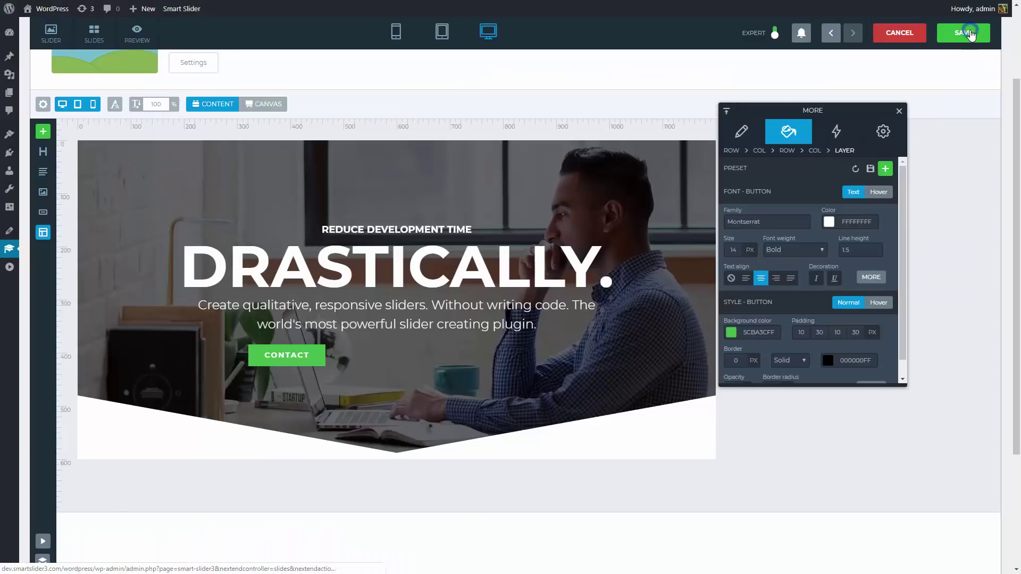
Set the button background to 00C759FF and padding to 1 / 2.5 EM.
click(759, 332)
text(00C759)
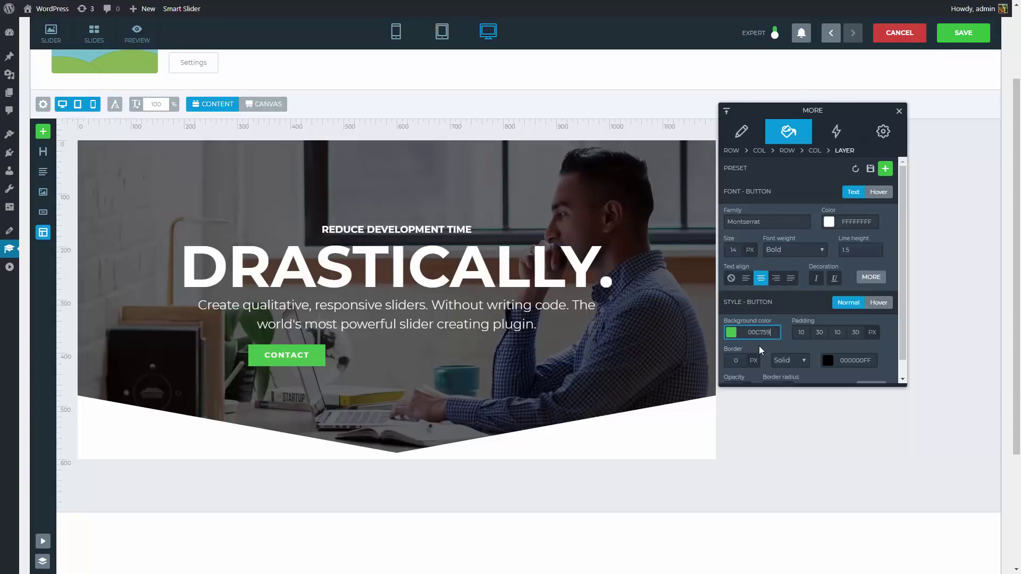
click(801, 332)
text(1)
key(Tab)
text(25)
key(Tab)
text(1)
key(Tab)
text(25)
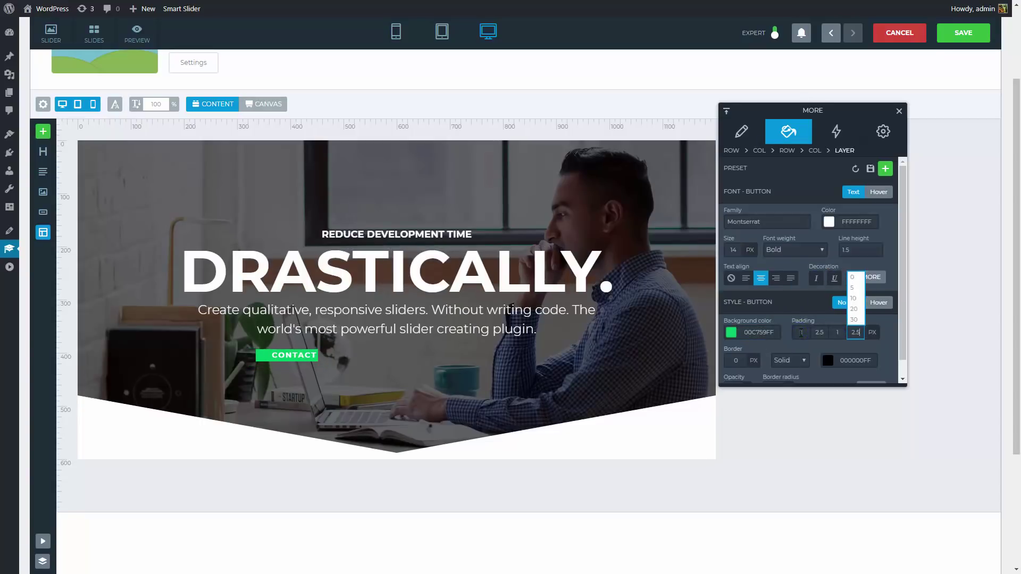
click(874, 364)
scroll(814, 343, down, 1)
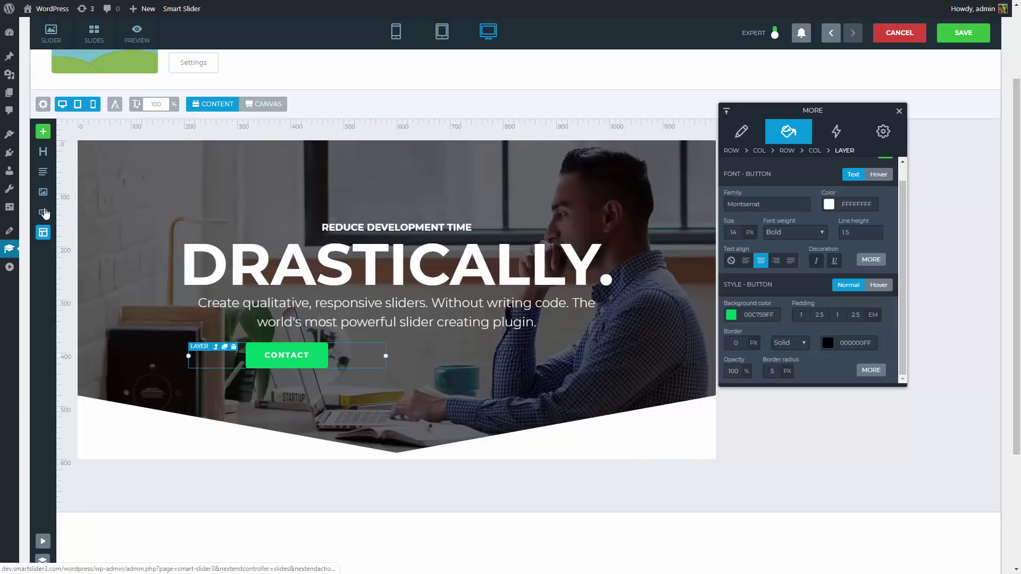
Add a second button labelled 'Our works' in the right column.
drag(43, 212, 474, 372)
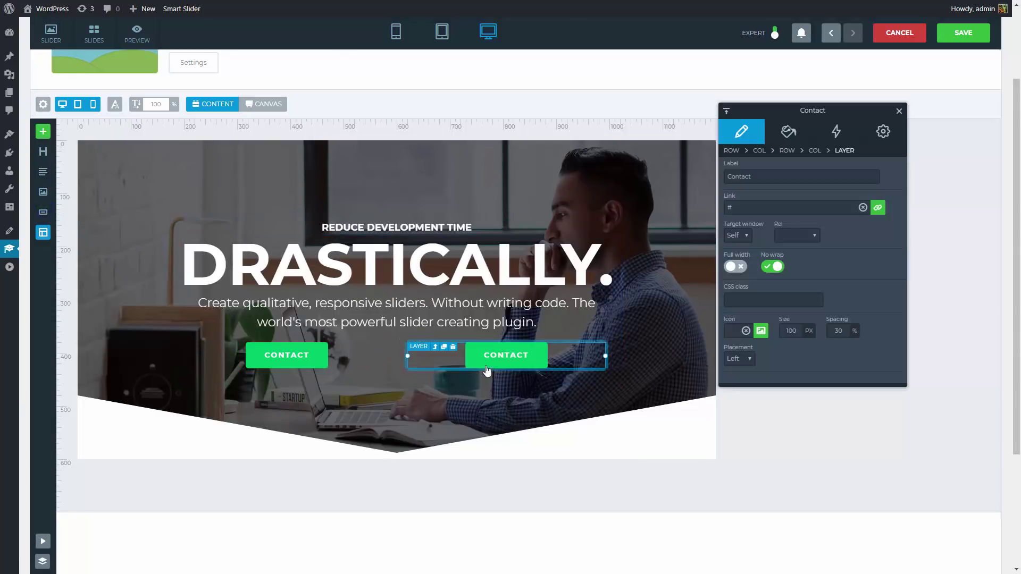
drag(766, 177, 709, 179)
text(Our wo)
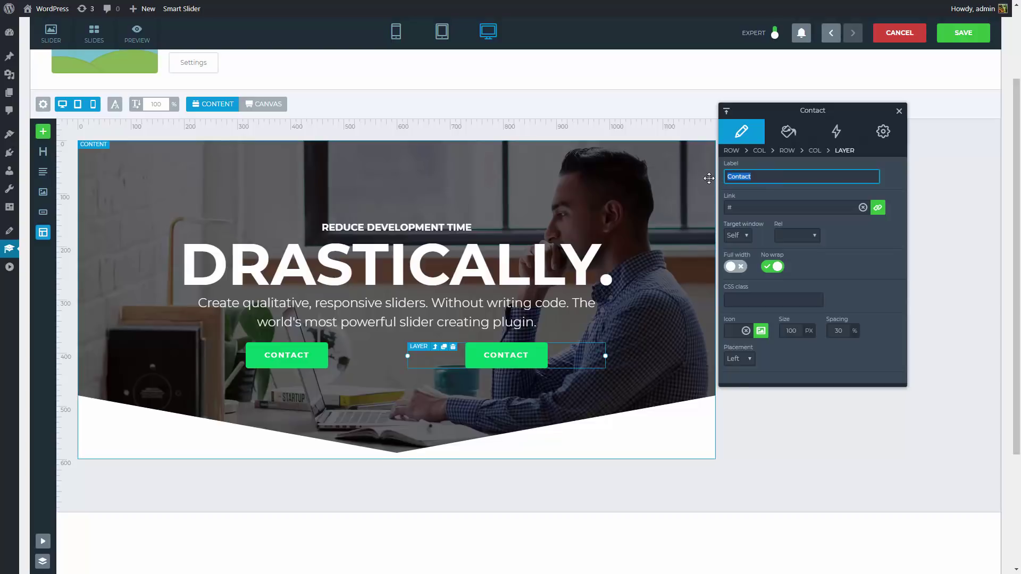
text(rks)
Give it a 1439E4FF background and narrow the button row to about 460px.
click(788, 132)
double_click(761, 332)
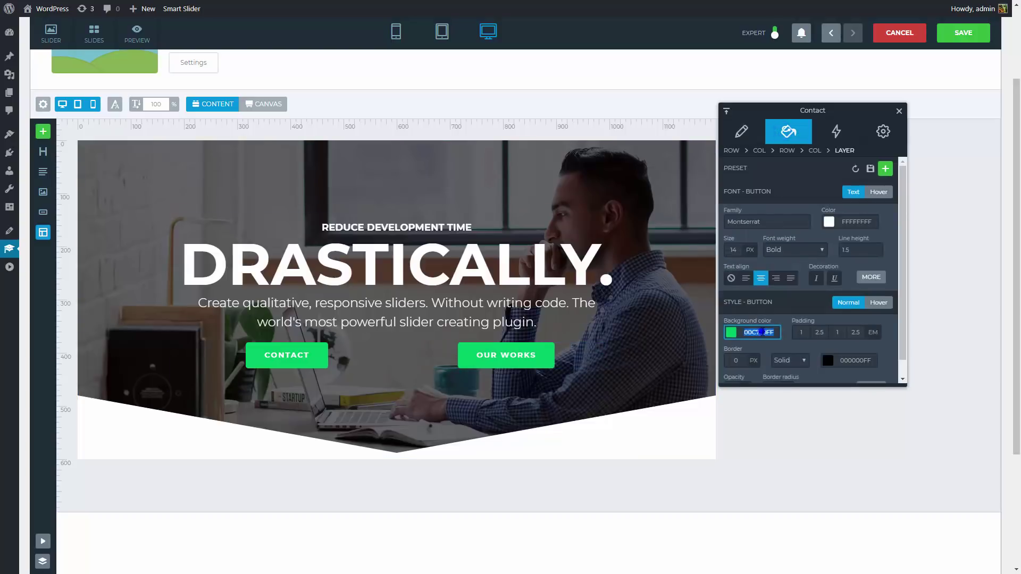
key(Return)
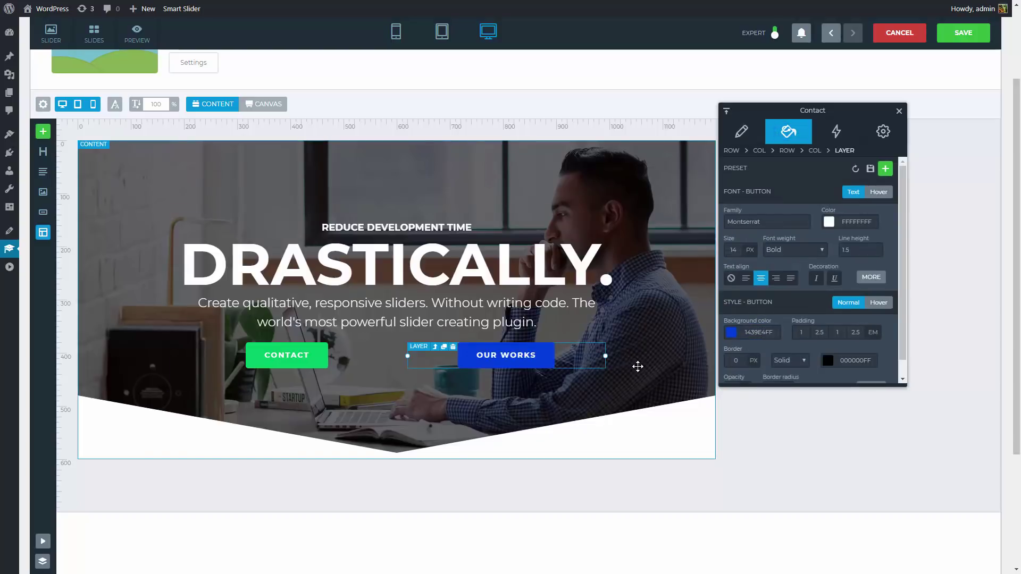
click(613, 365)
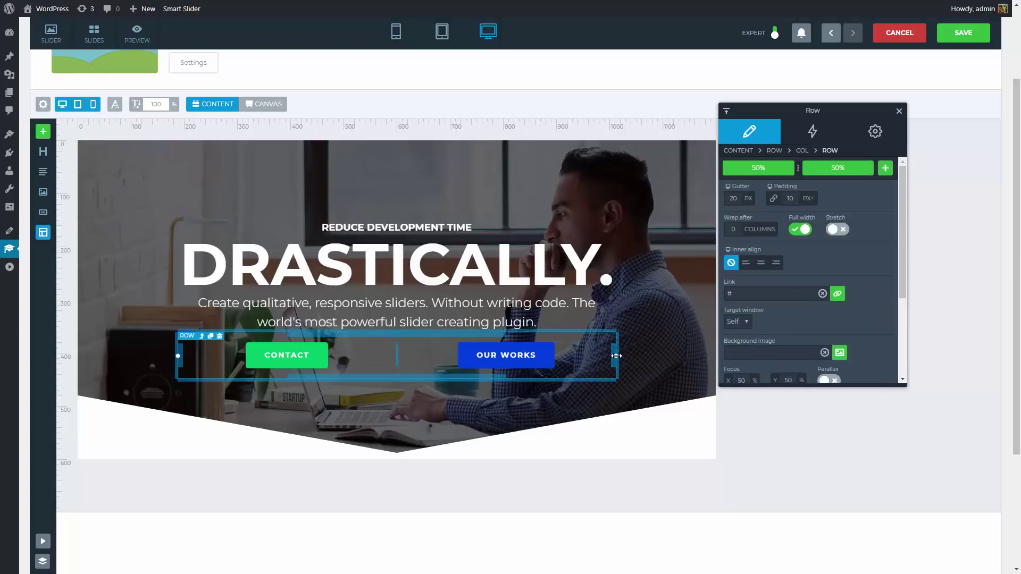
drag(614, 355, 515, 361)
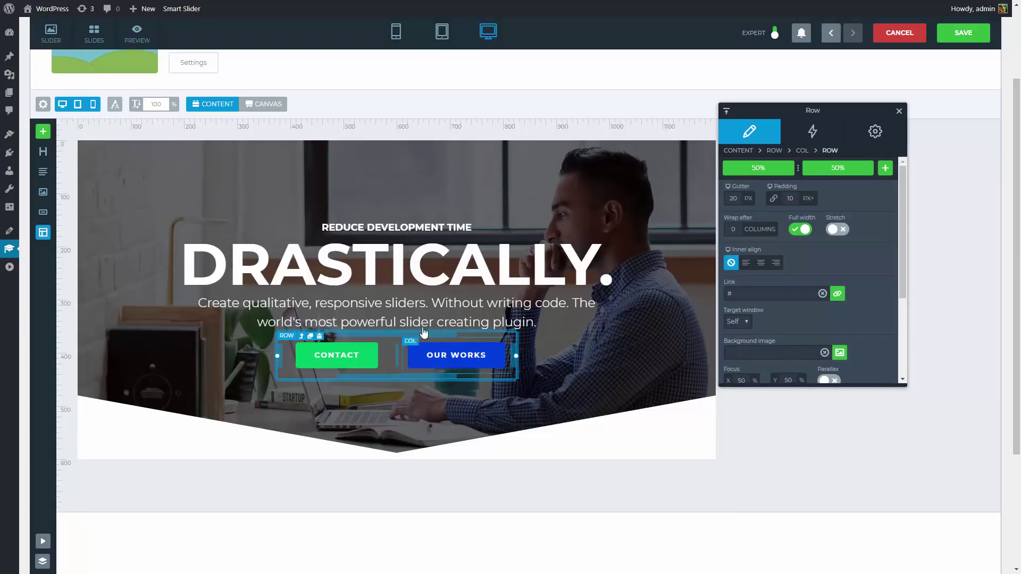
Place a three-column row below the buttons and narrow it to 255px.
click(43, 131)
click(155, 137)
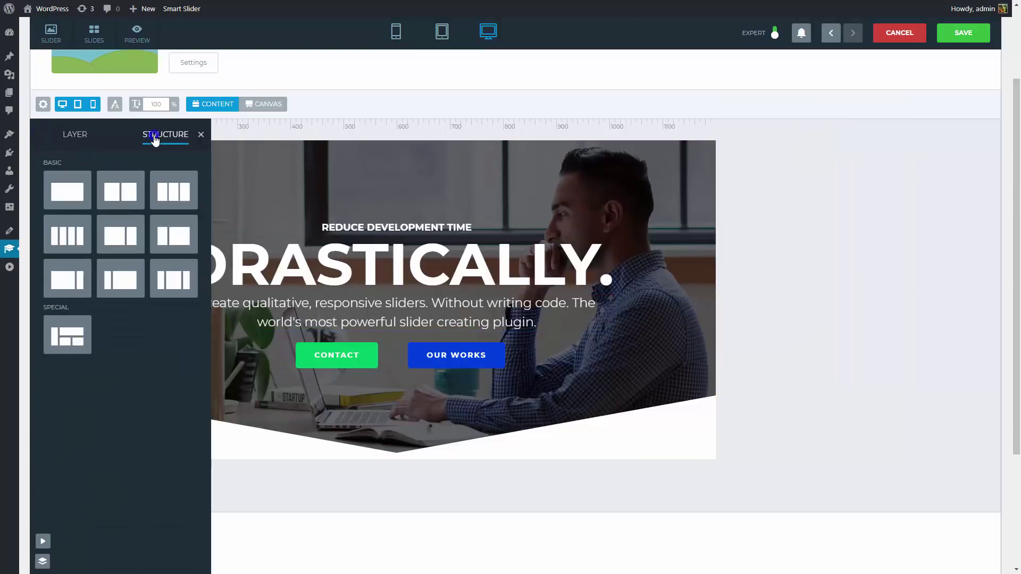
drag(173, 186, 383, 413)
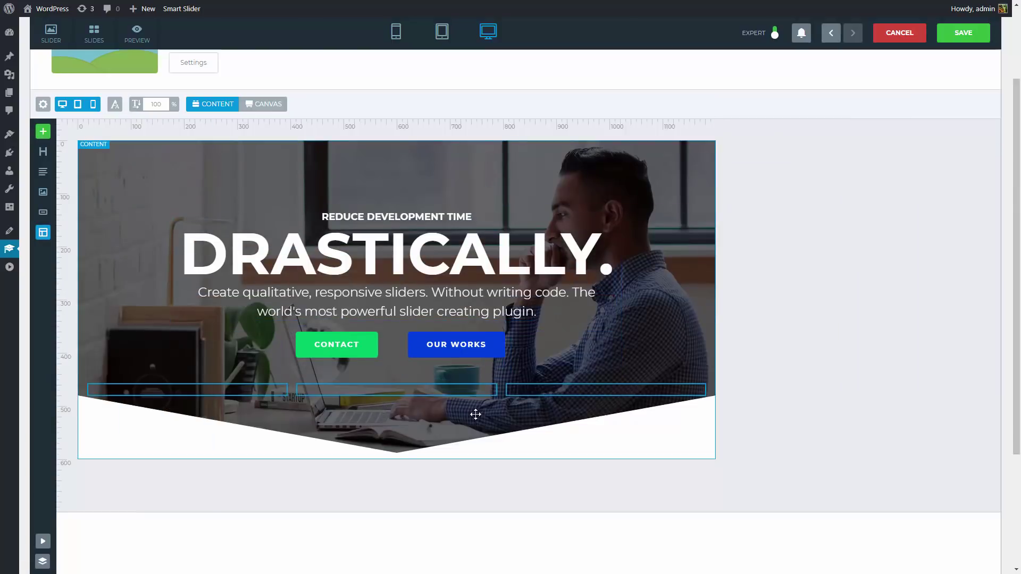
click(700, 402)
drag(714, 391, 445, 397)
Add a Transition layer using twitter.png as front image and twitterhover.png as hover image.
click(43, 131)
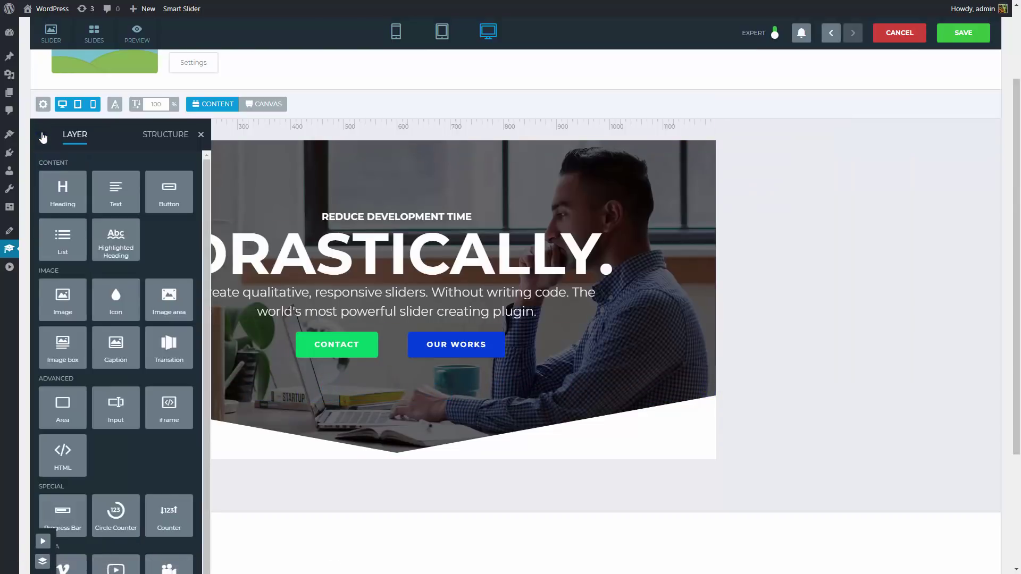
drag(186, 355, 372, 395)
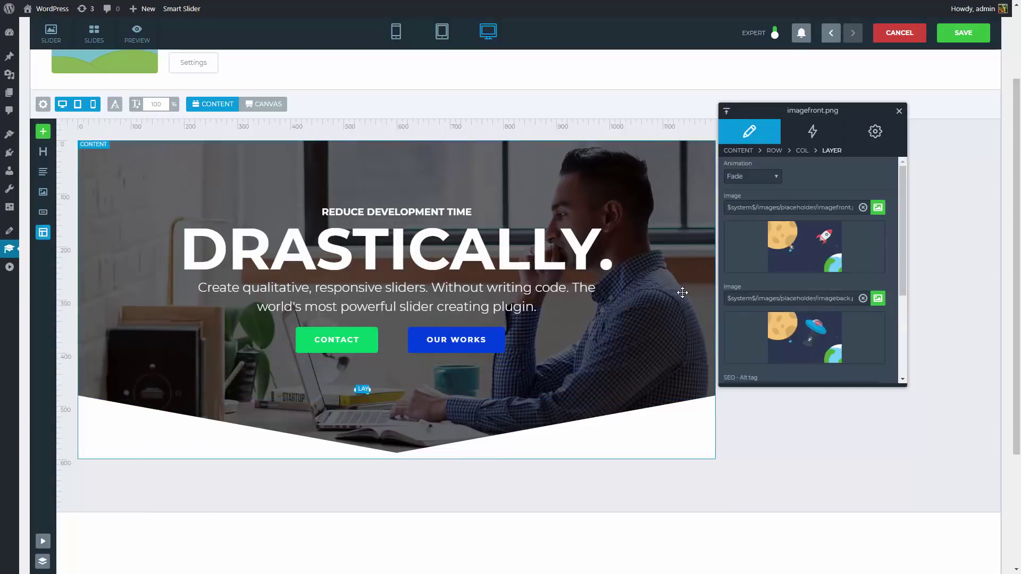
click(798, 249)
click(162, 148)
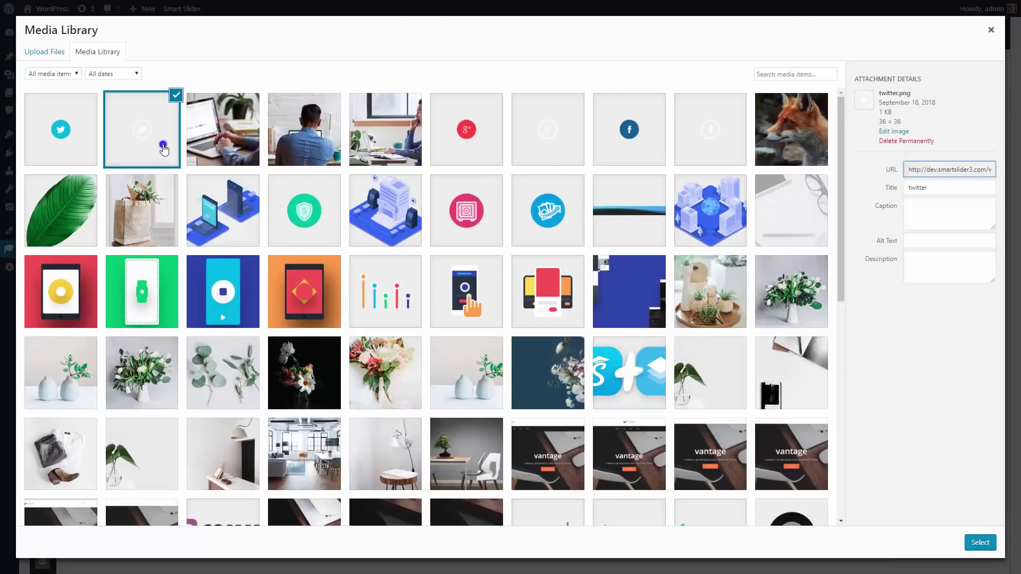
click(973, 543)
click(838, 343)
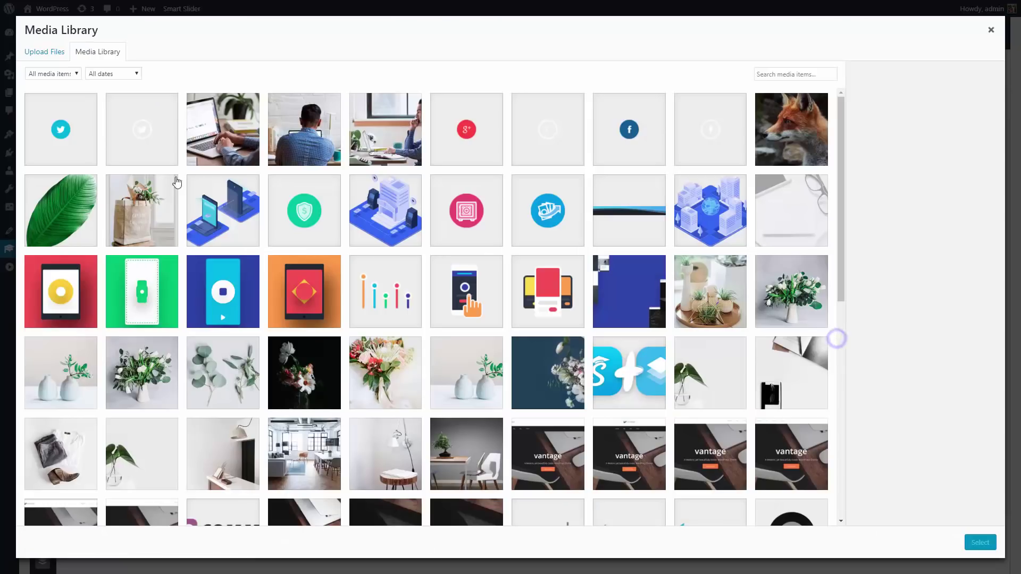
click(75, 142)
click(973, 544)
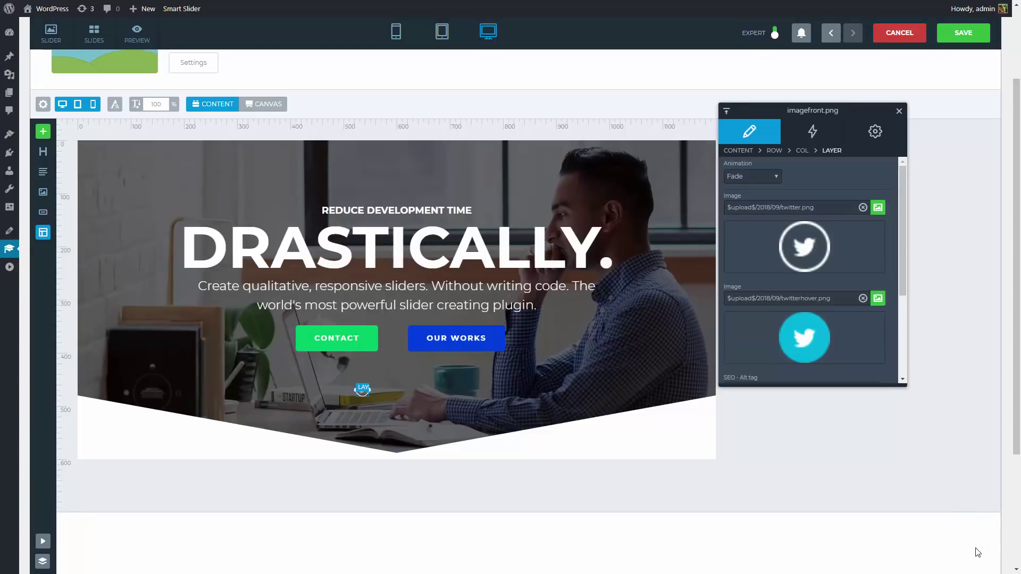
click(461, 385)
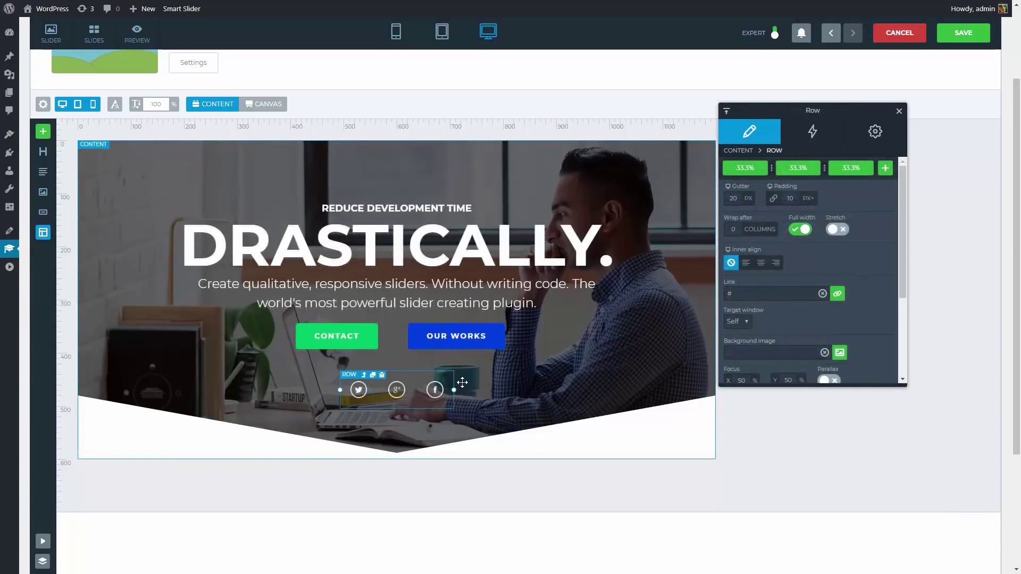
Move the social icons into their own row, enable Stretch, and vertically centre the text column.
drag(462, 382, 554, 354)
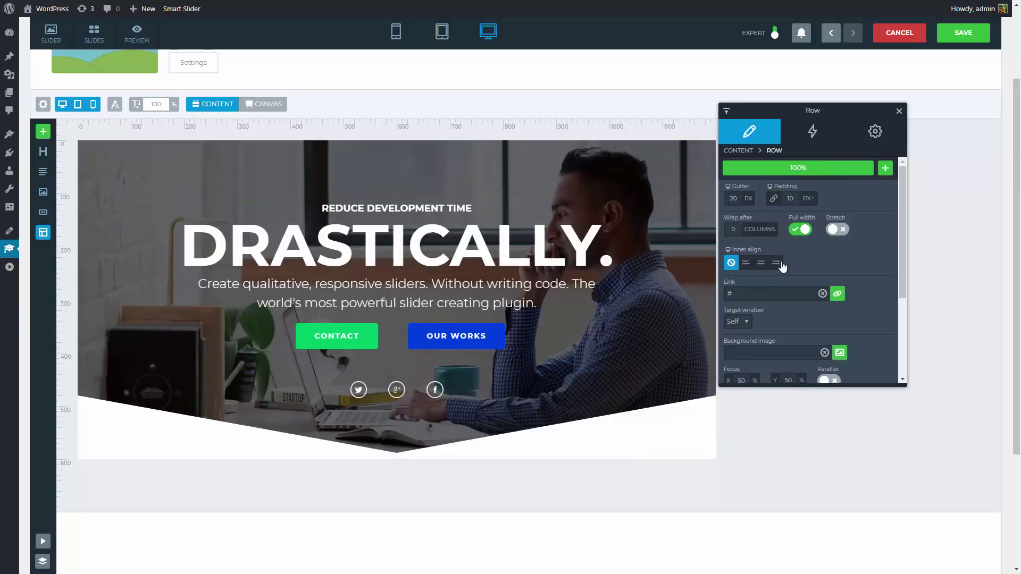
click(836, 232)
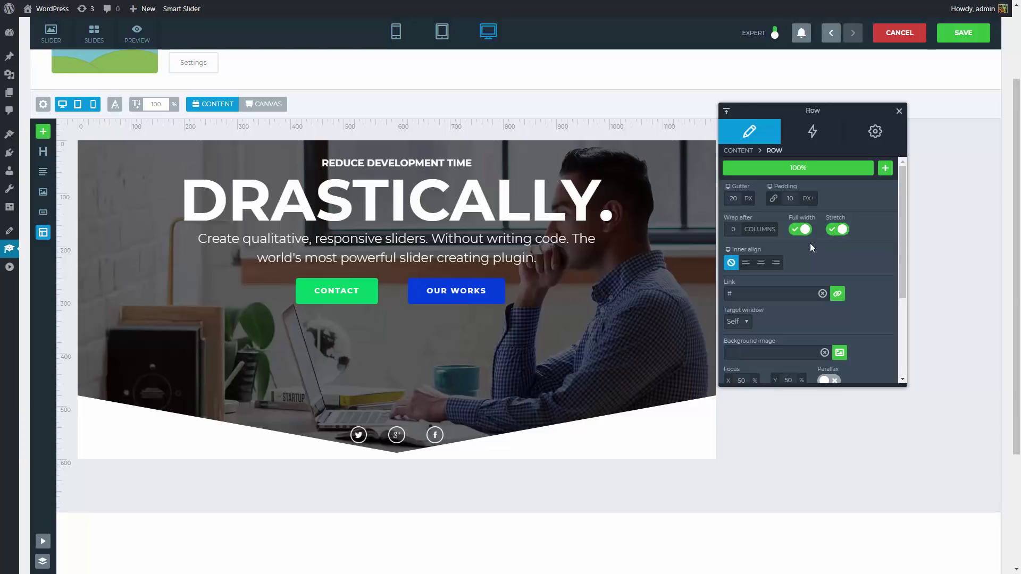
click(518, 344)
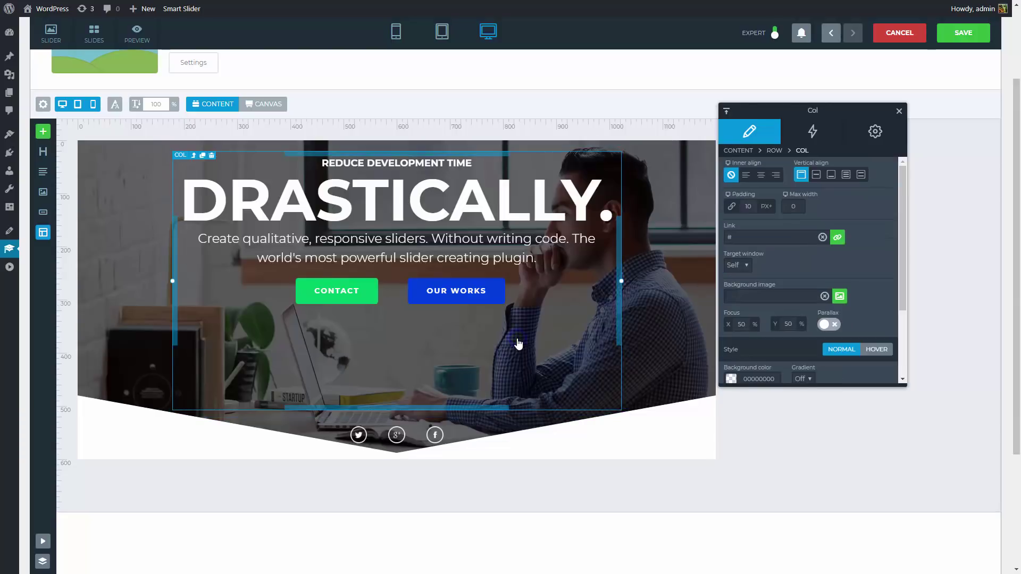
click(818, 176)
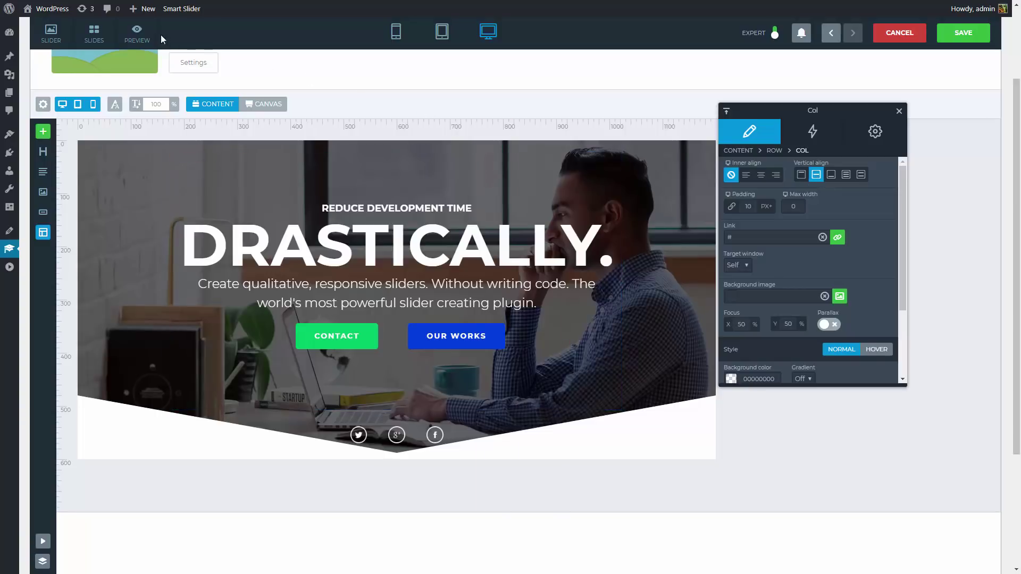
click(137, 33)
scroll(138, 75, down, 1)
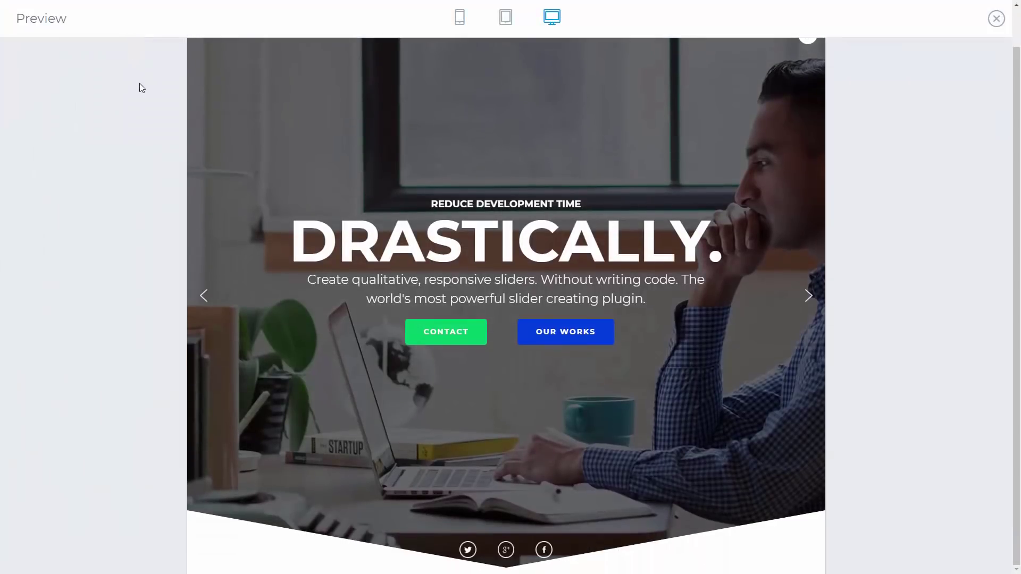
drag(668, 347, 529, 365)
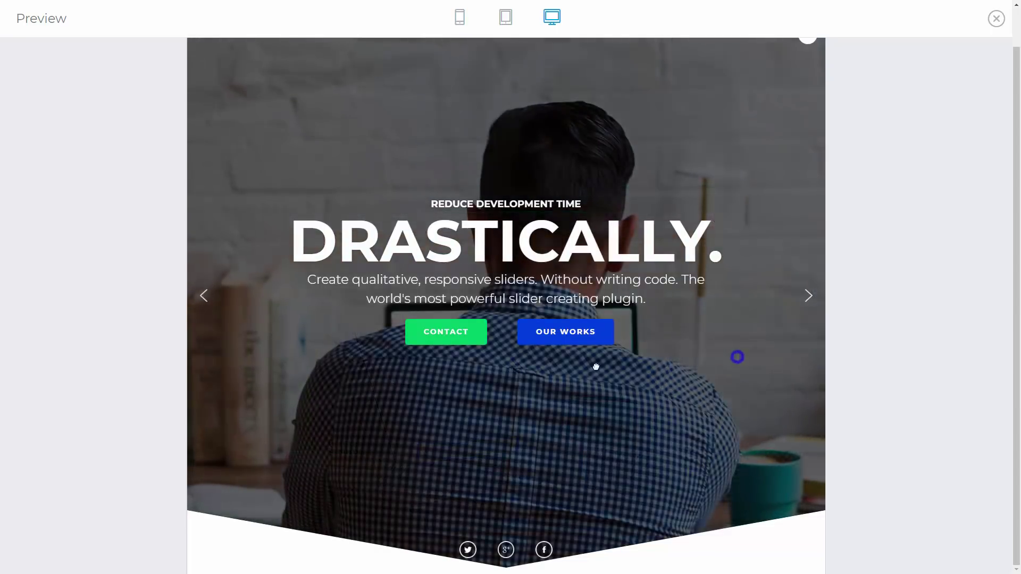
drag(596, 367, 529, 370)
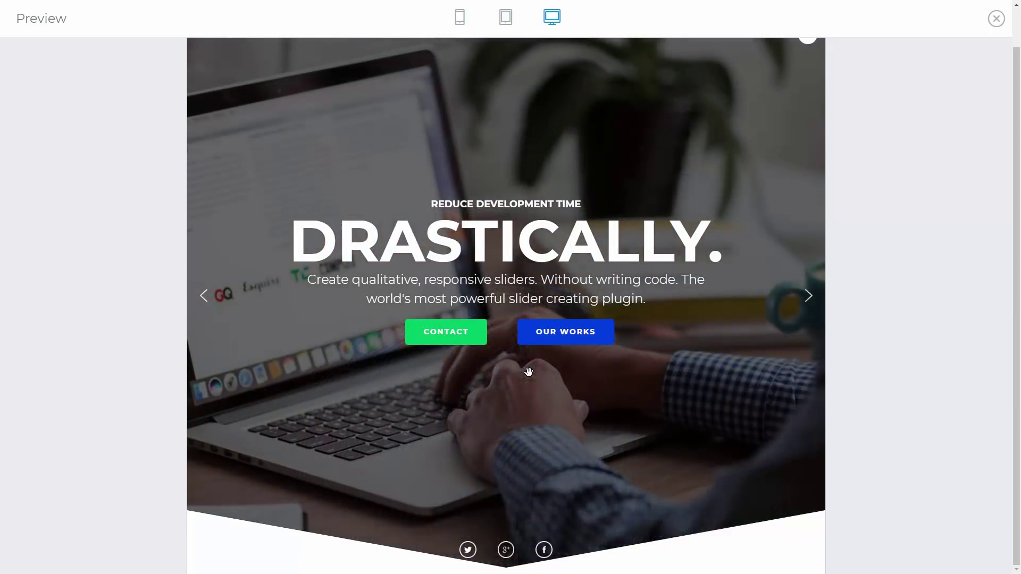
click(996, 21)
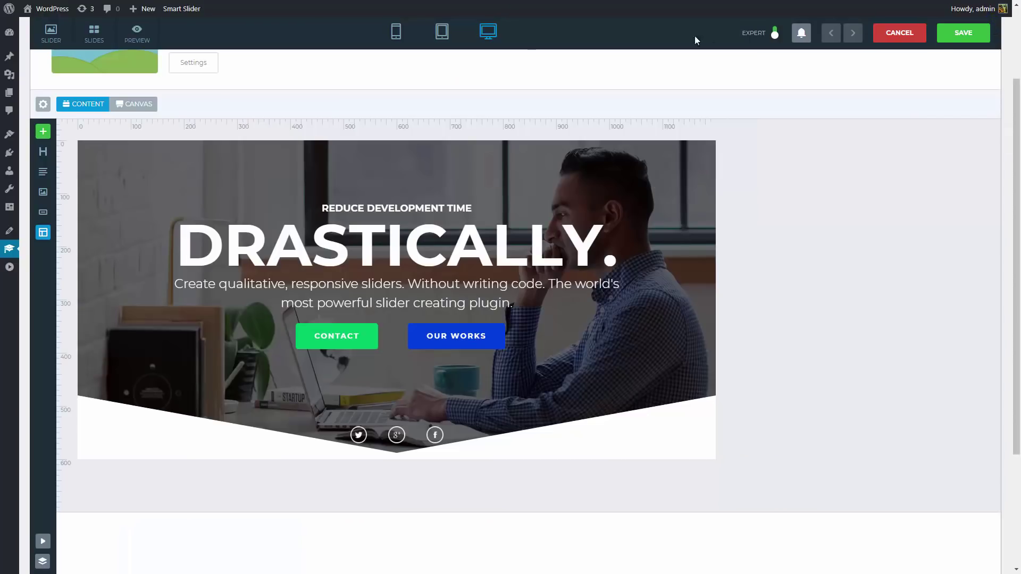
In tablet view, scale the DRASTICALLY. heading's font size down to 75%.
click(443, 33)
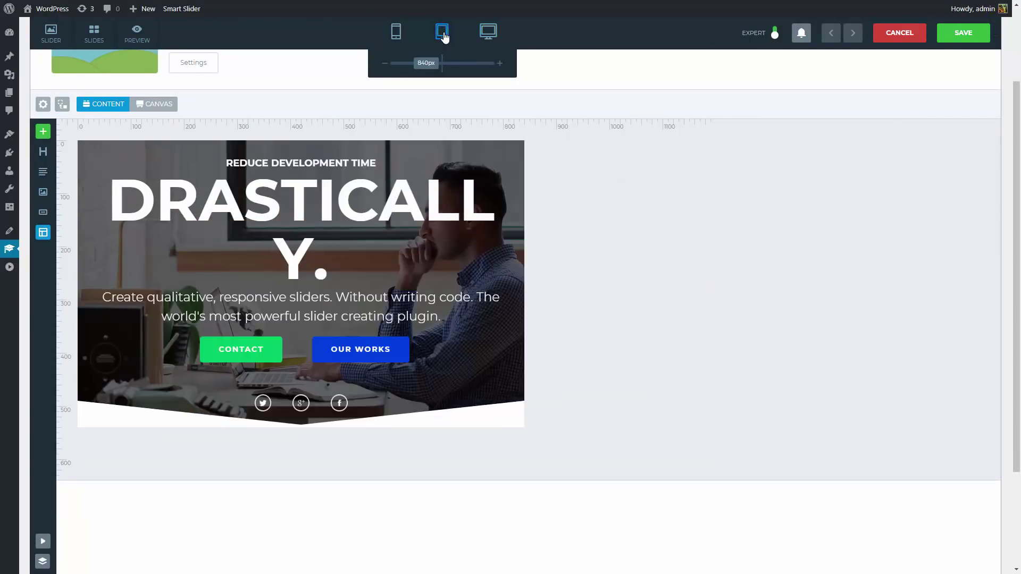
click(348, 205)
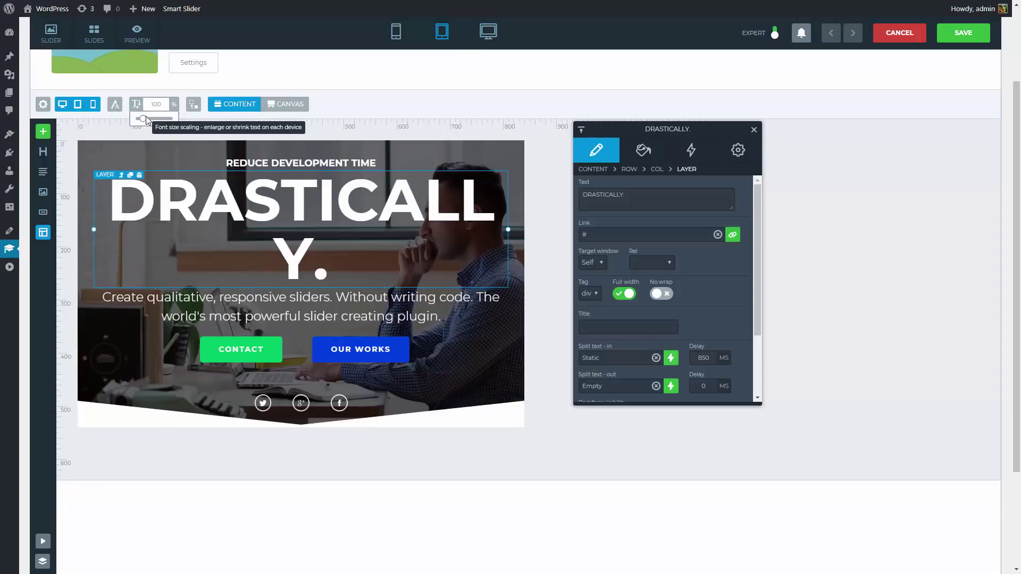
drag(146, 118, 139, 118)
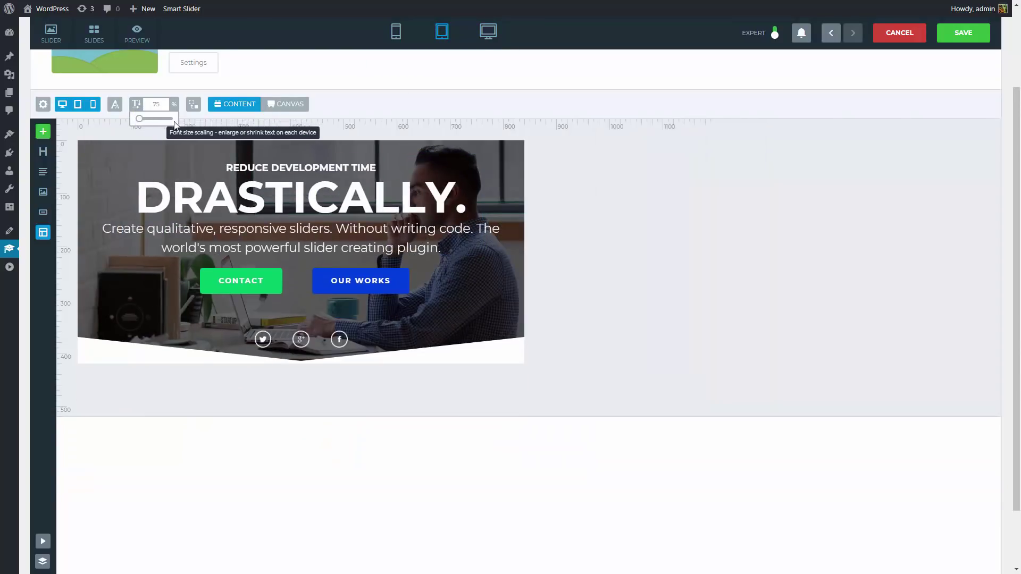
In phone view, adjust the main row's text scaling and set DRASTICALLY.'s scale to 40.
click(396, 33)
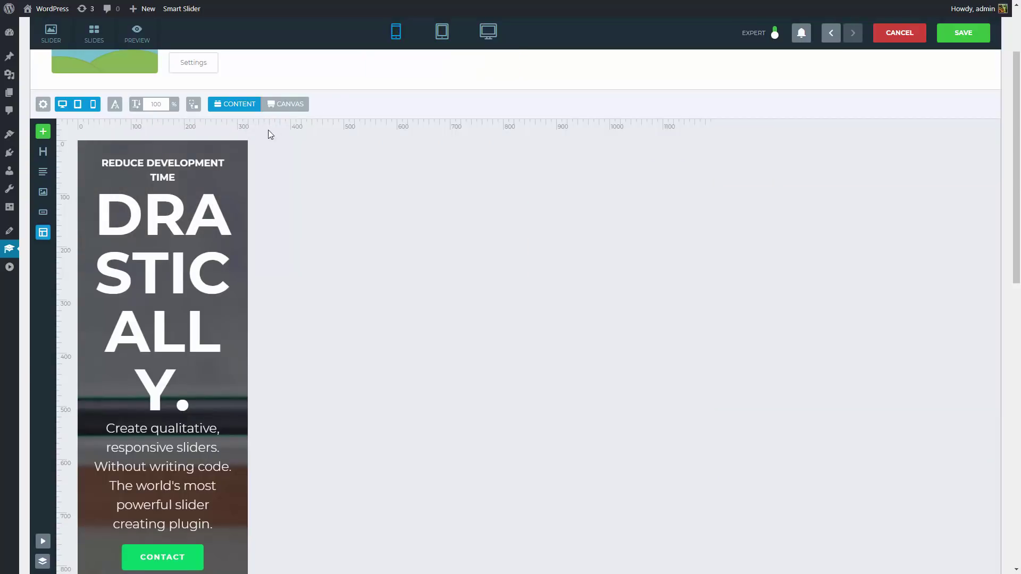
click(233, 148)
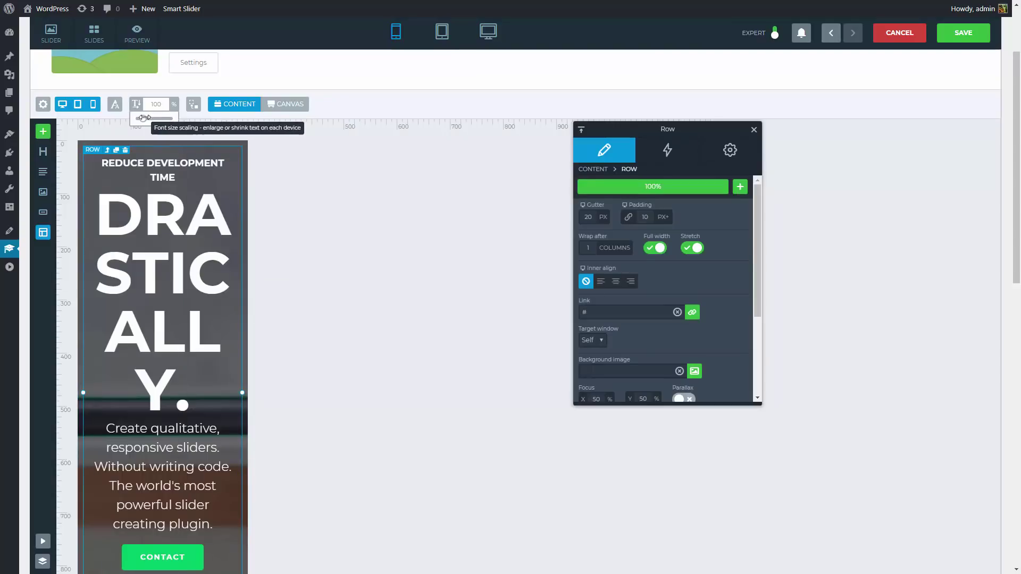
drag(140, 117, 138, 119)
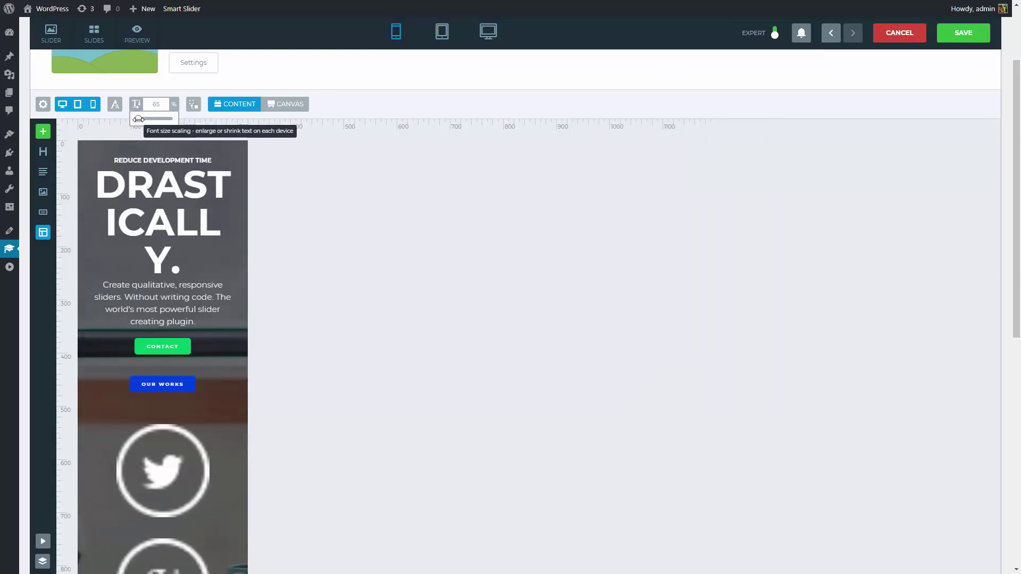
click(146, 185)
click(155, 104)
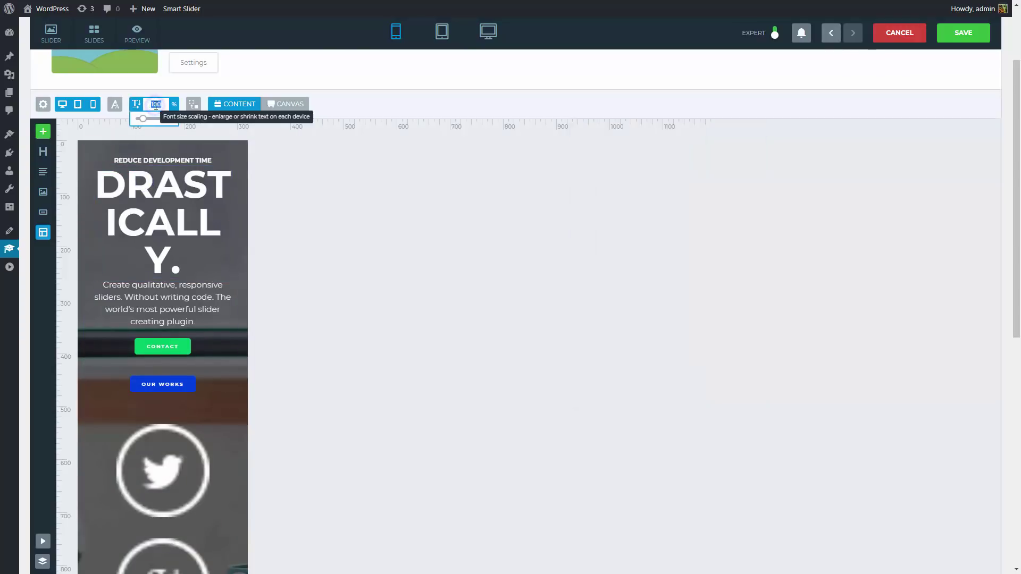
text(40)
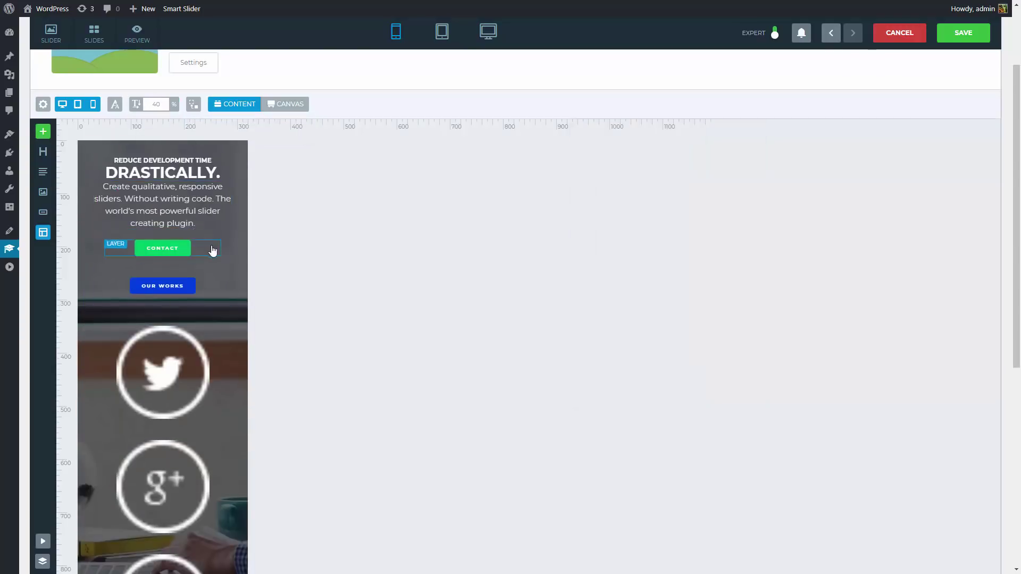
Set the button row's wrap to 0 so CONTACT and OUR WORKS sit side by side.
click(226, 269)
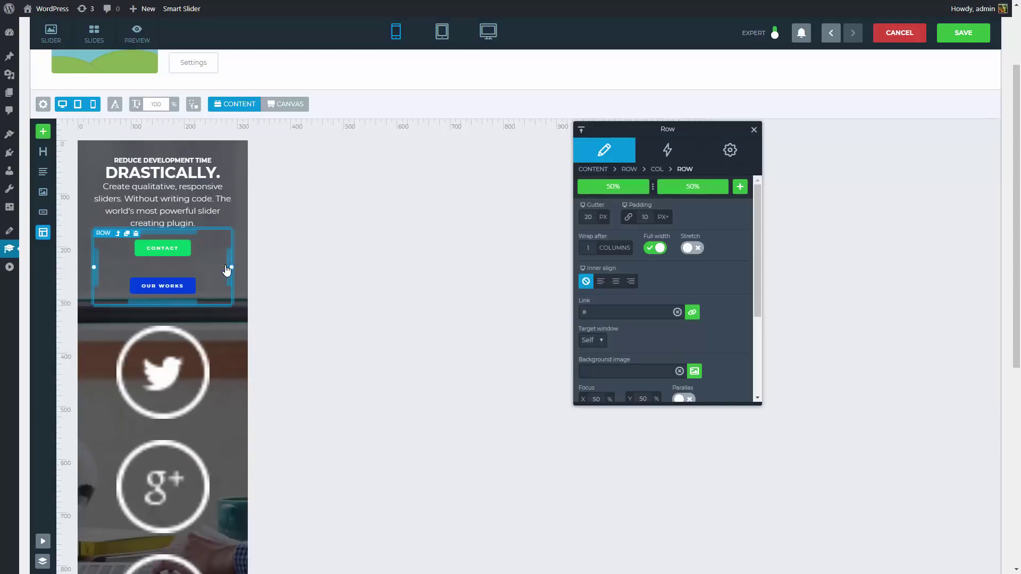
click(587, 247)
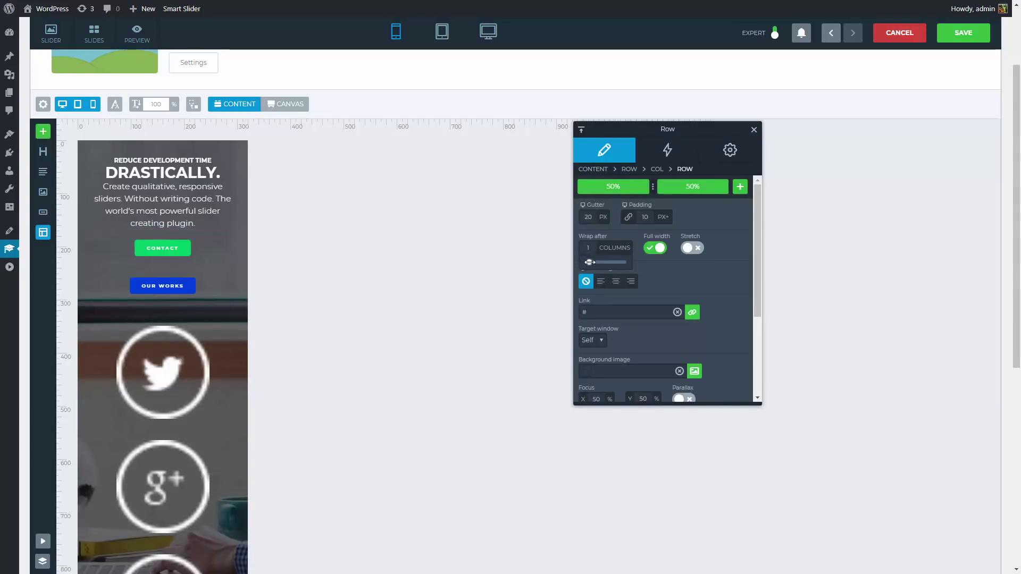
drag(589, 262, 584, 262)
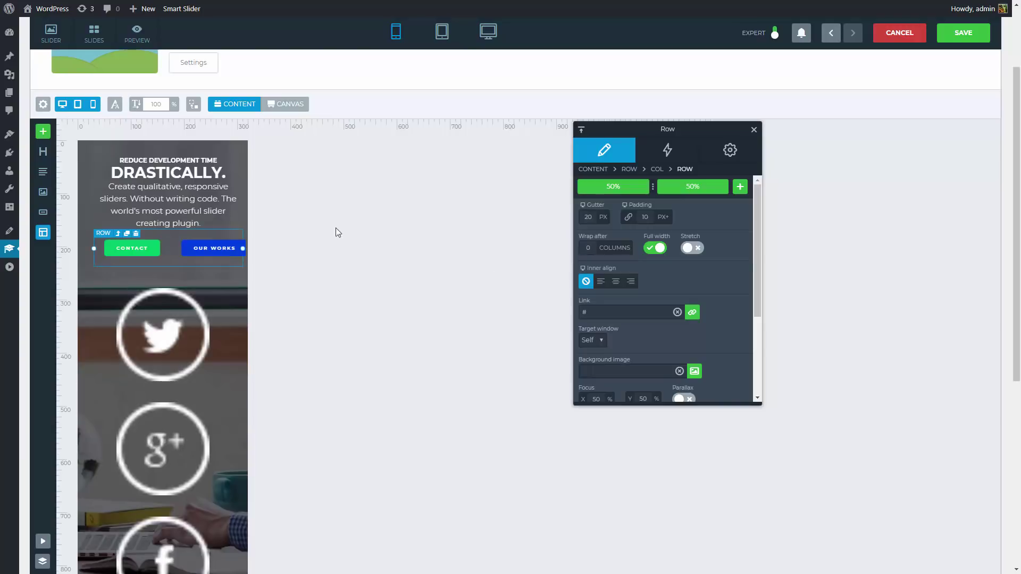
Shrink the slide text scale to 75% and put all three social icons in one row.
click(156, 104)
drag(153, 118, 140, 118)
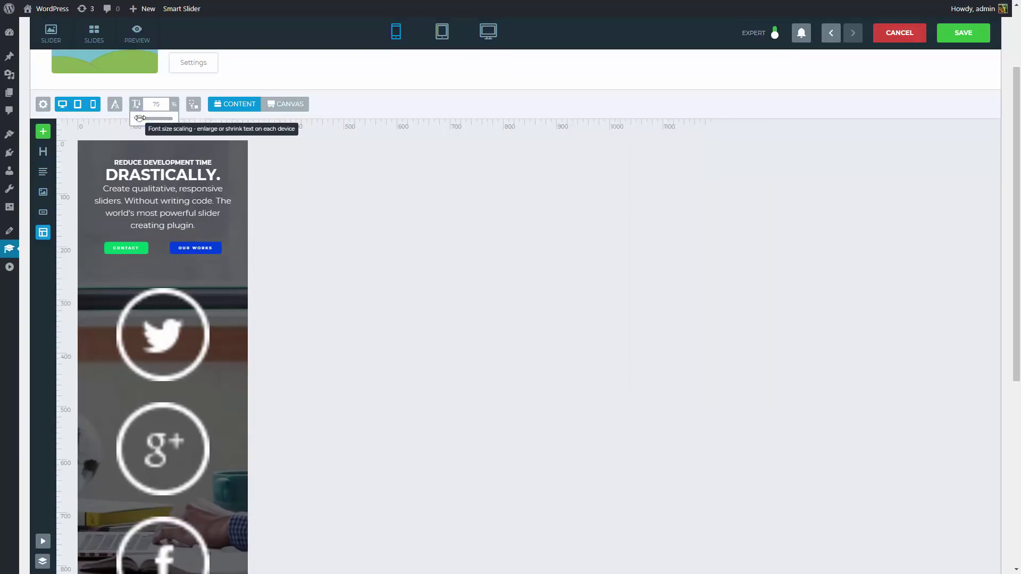
click(210, 276)
mouse_move(590, 262)
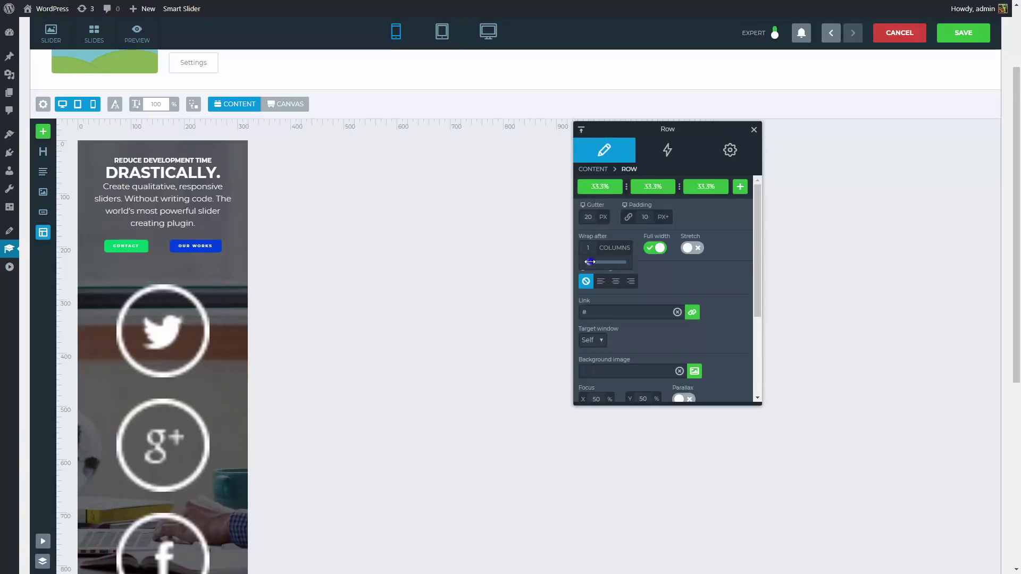
drag(591, 263, 586, 263)
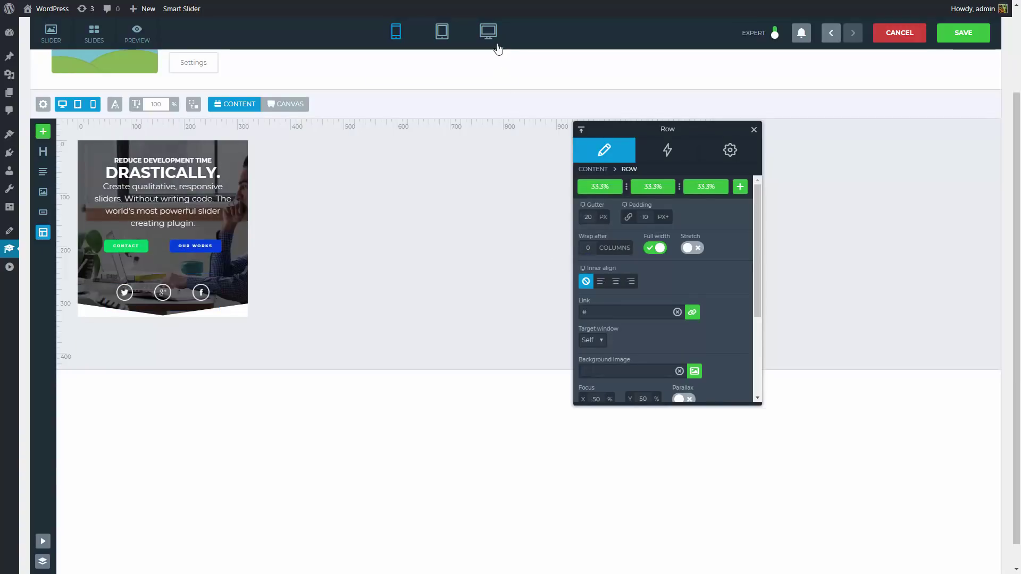
In desktop view, give REDUCE DEVELOPMENT TIME a Bottom fade entrance and preview it.
click(489, 32)
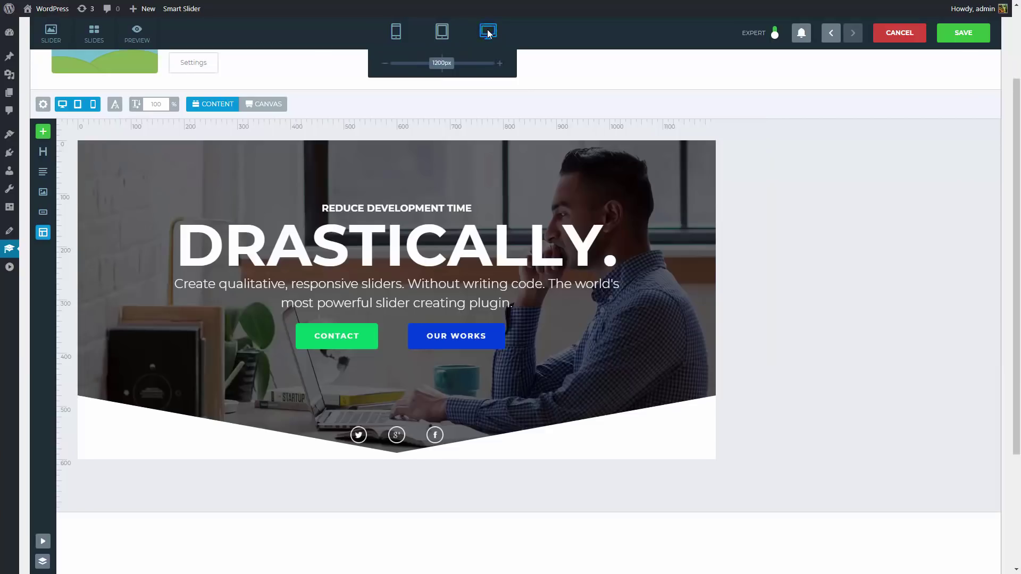
click(442, 211)
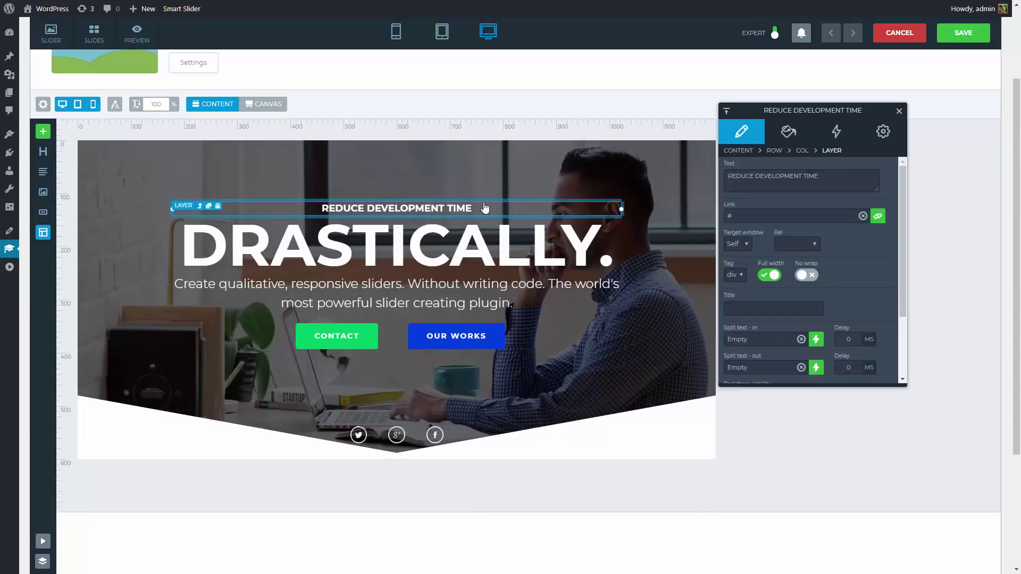
click(836, 132)
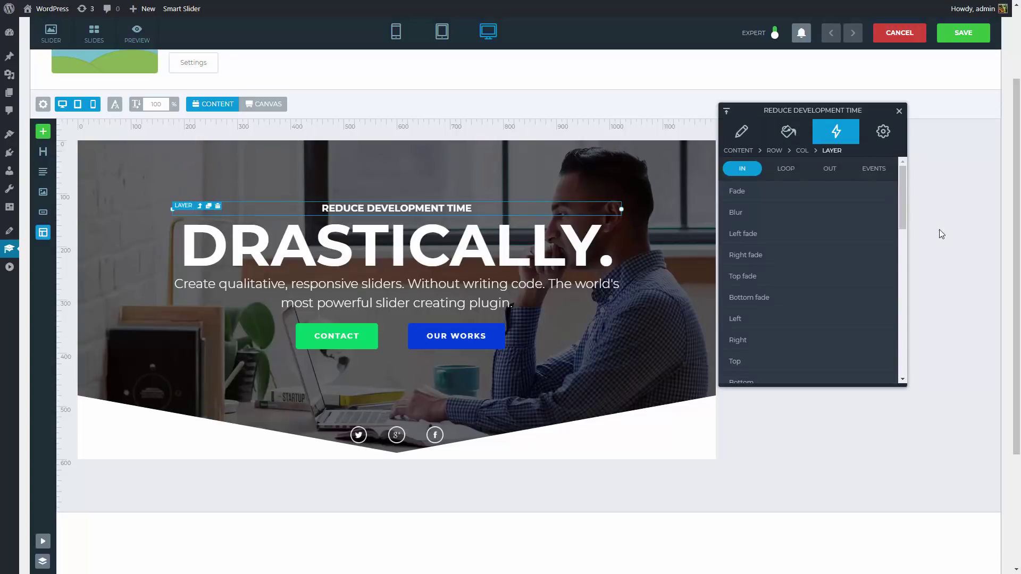
click(875, 297)
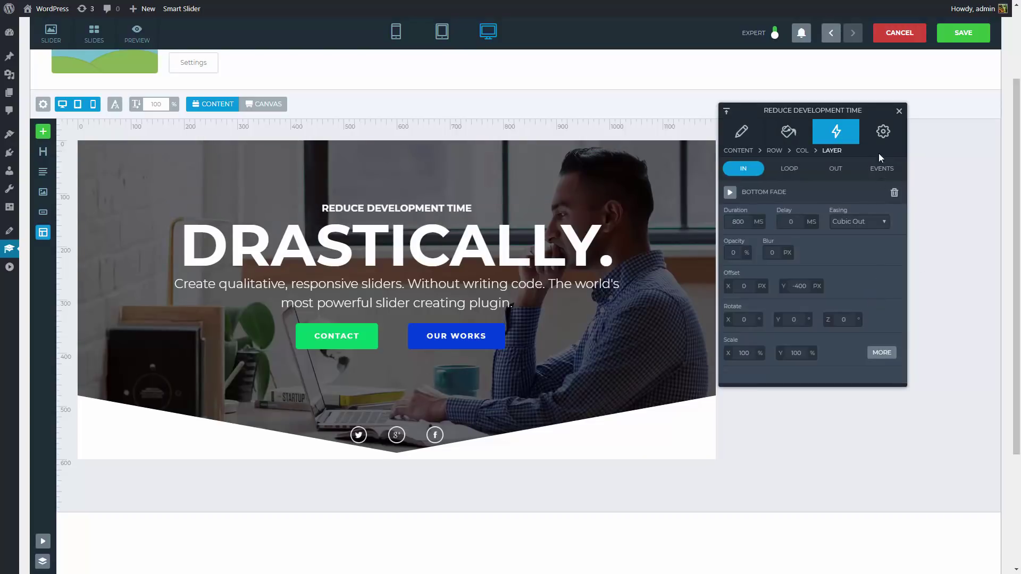
click(881, 134)
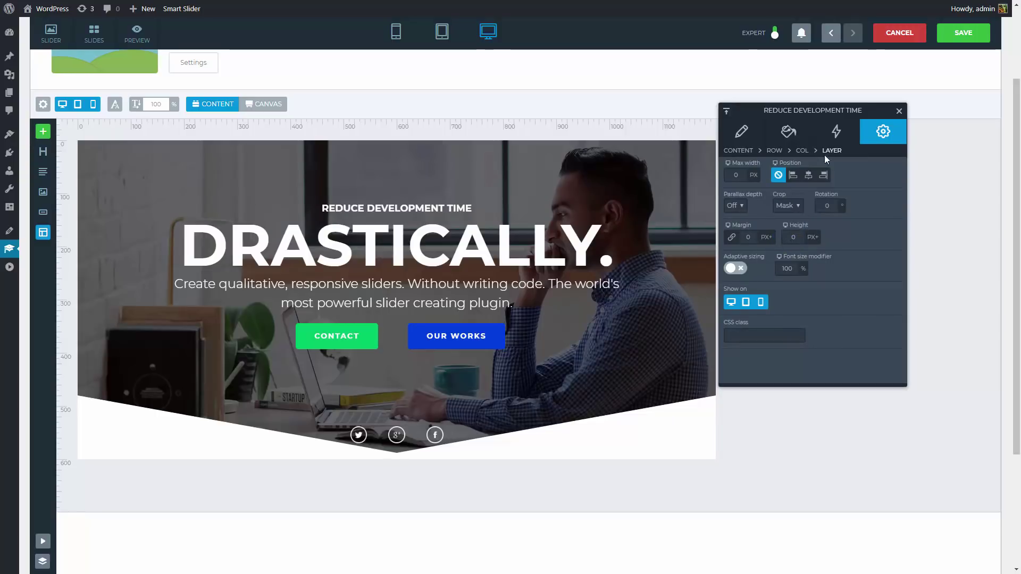
click(833, 139)
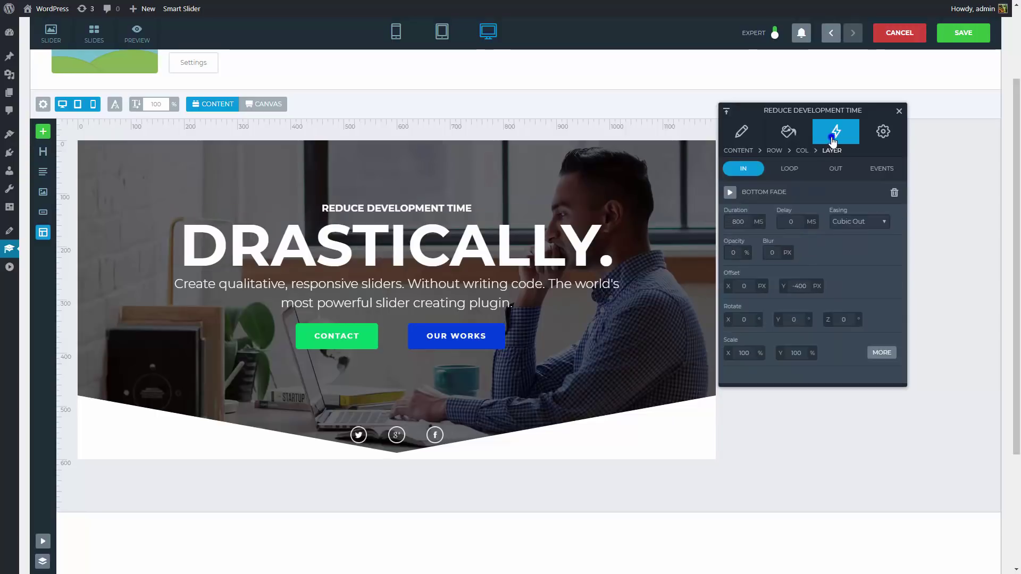
click(731, 192)
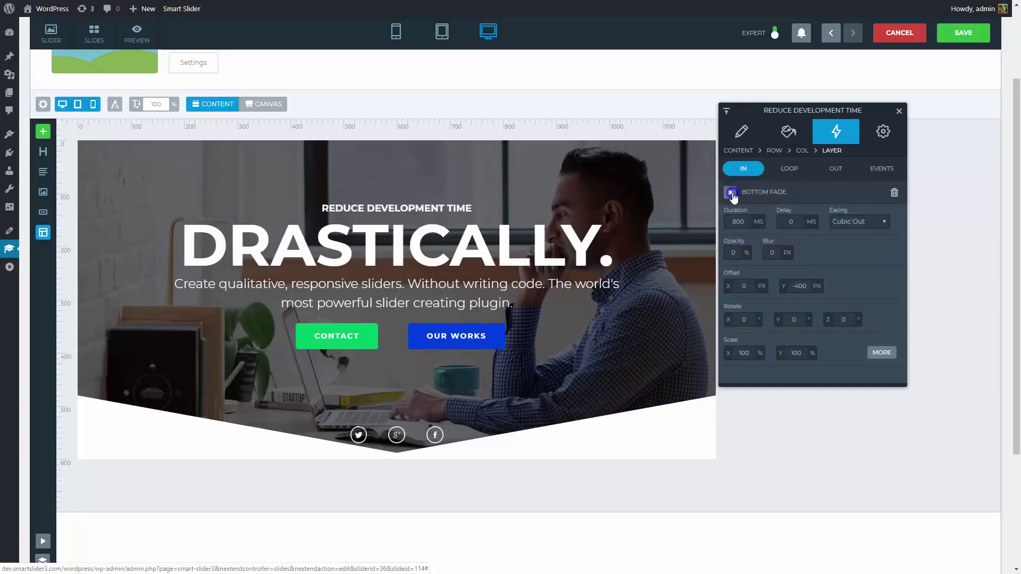
Apply the Elastic split-text entrance preset to the DRASTICALLY. heading.
click(394, 245)
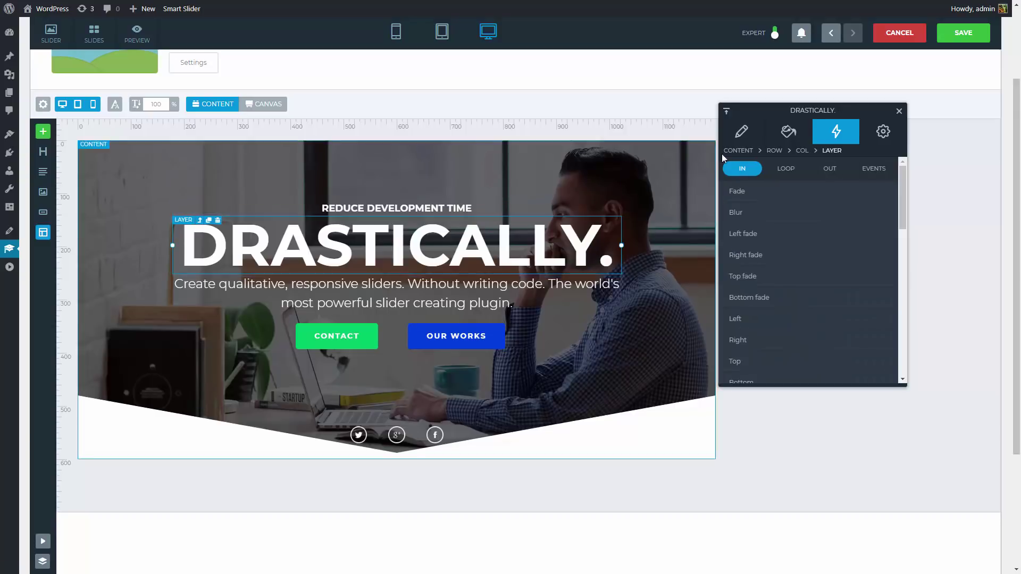
click(742, 133)
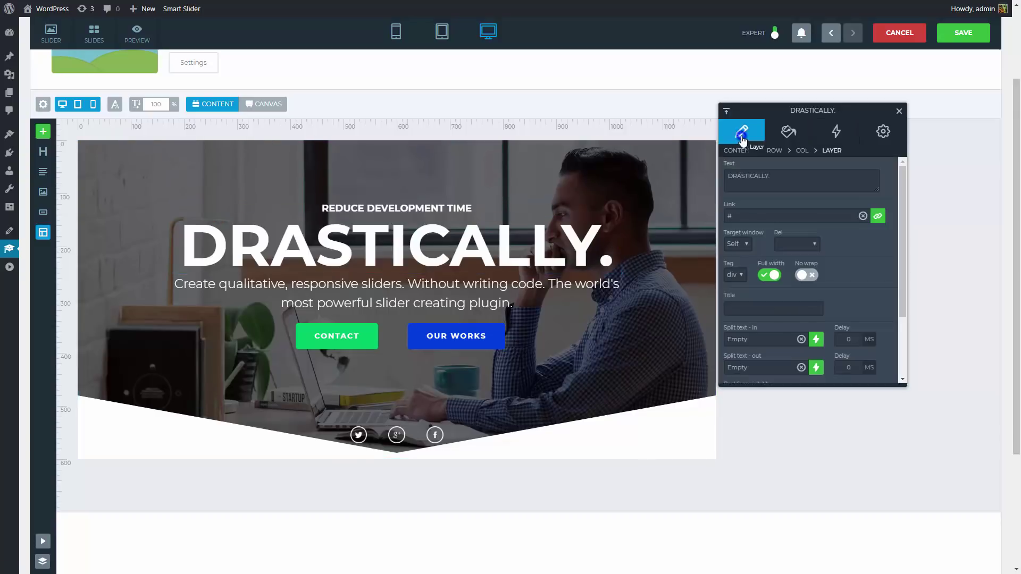
click(816, 340)
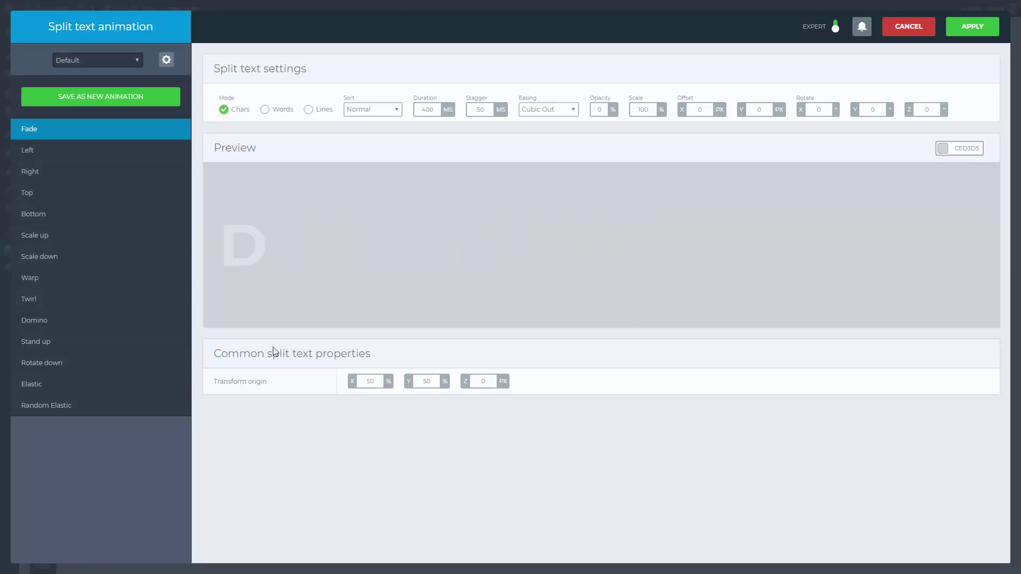
click(165, 392)
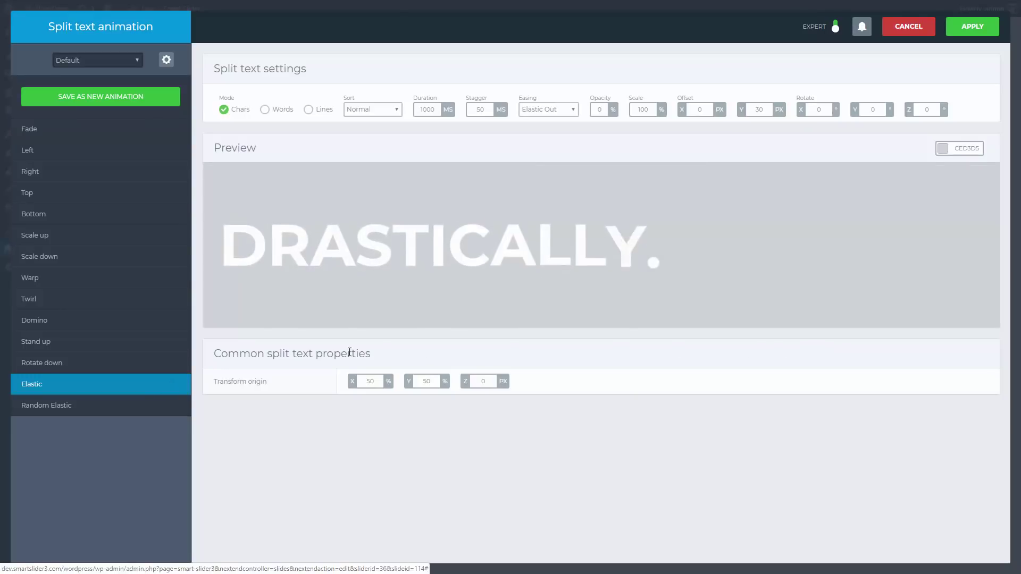
click(987, 35)
Give the subtitle a Top fade entrance and the CONTACT and OUR WORKS buttons entrance animations.
click(569, 294)
click(837, 131)
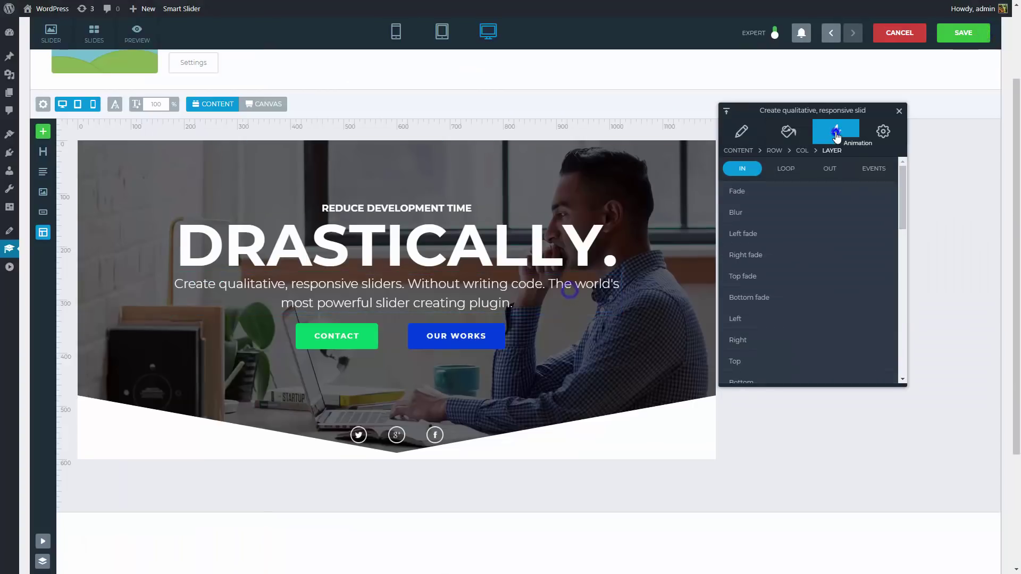
click(888, 283)
click(883, 133)
click(351, 336)
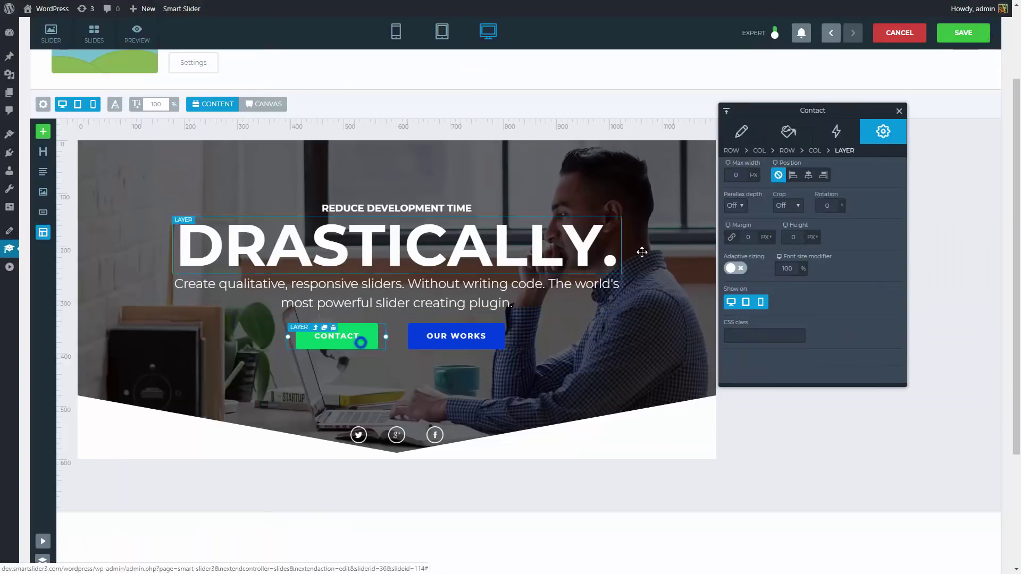
click(836, 131)
click(879, 133)
click(456, 335)
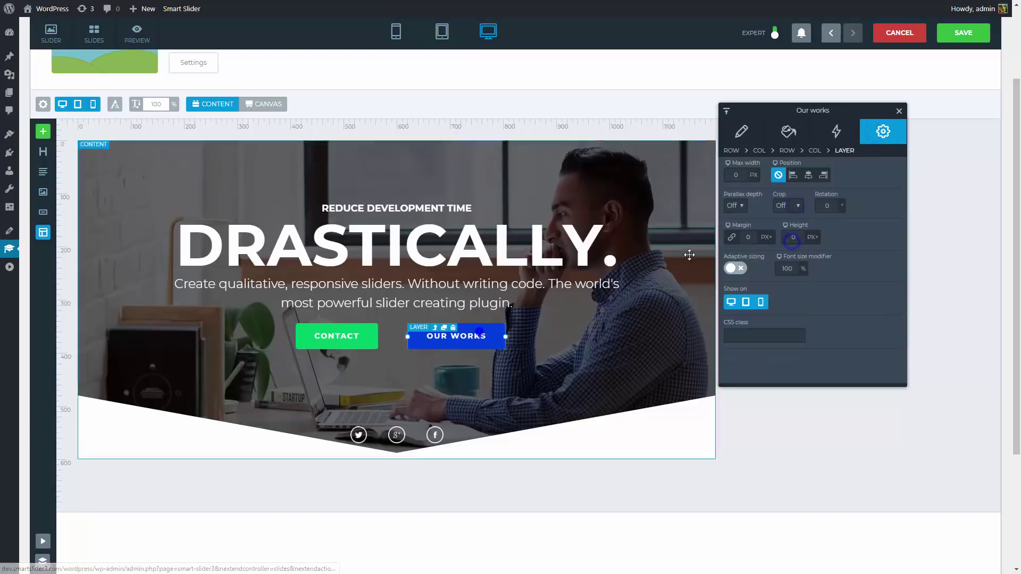
click(835, 131)
Give the Twitter and Facebook icons 800 ms Bottom fade entrances and bring up the layer timeline.
click(396, 435)
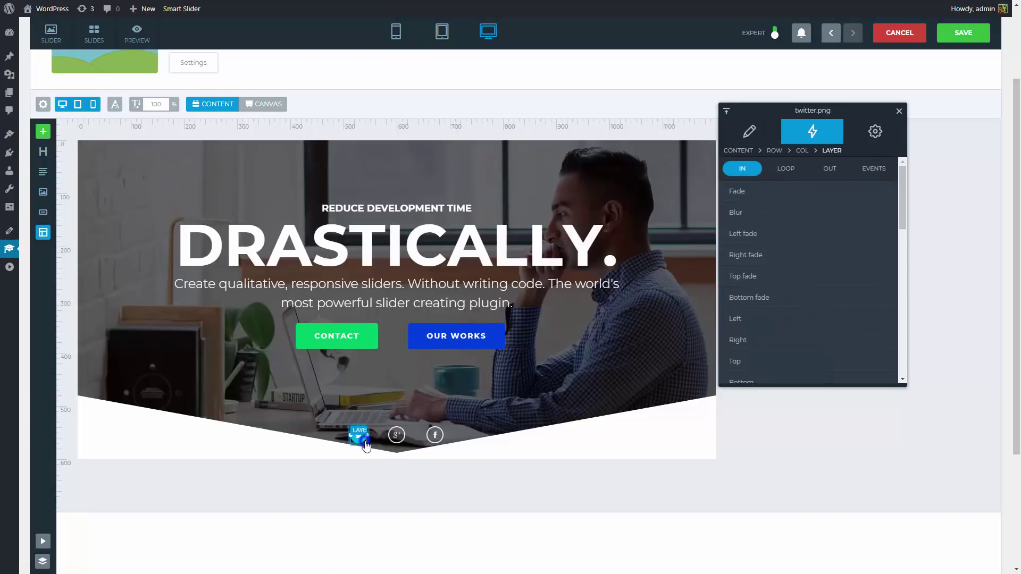
click(731, 301)
click(435, 435)
click(732, 299)
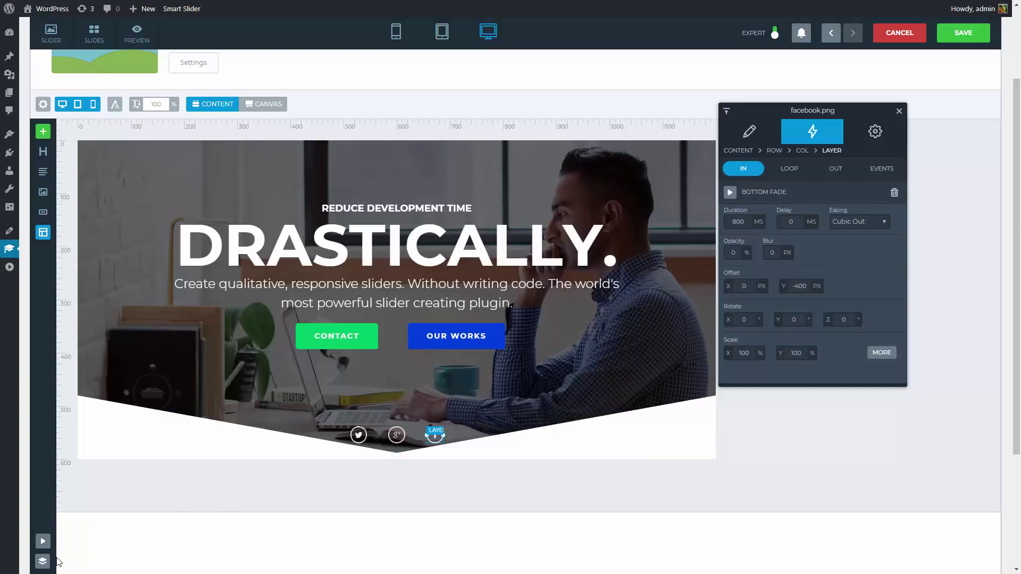
click(43, 562)
Enlarge the timeline, delay DRASTICALLY, and start subtitle at 1600 ms, buttons at 2000 and 2200 ms.
scroll(160, 511, up, 5)
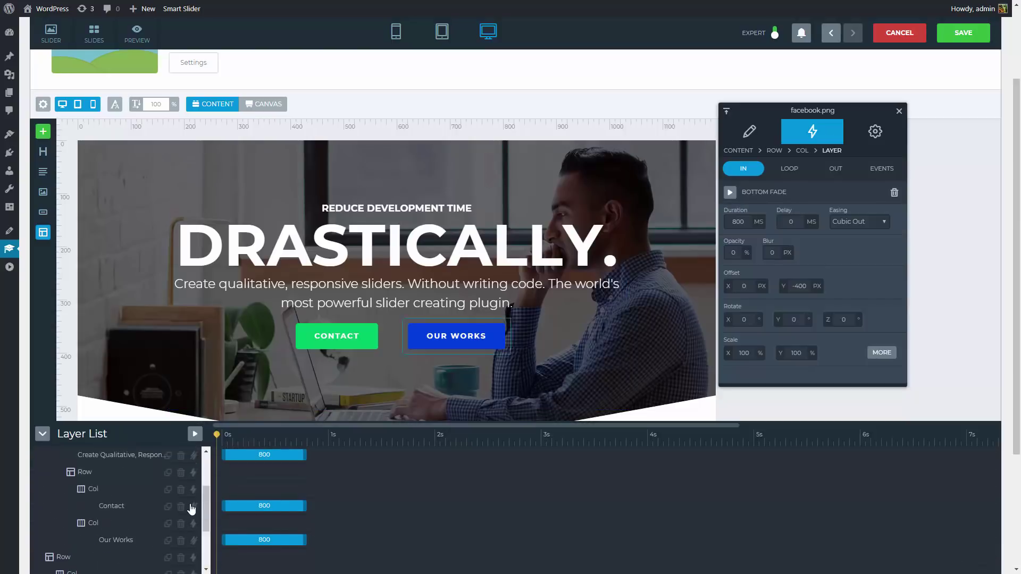
drag(215, 424, 216, 278)
drag(281, 382, 371, 382)
drag(266, 395, 436, 395)
drag(266, 447, 542, 452)
drag(265, 480, 502, 480)
drag(543, 480, 559, 481)
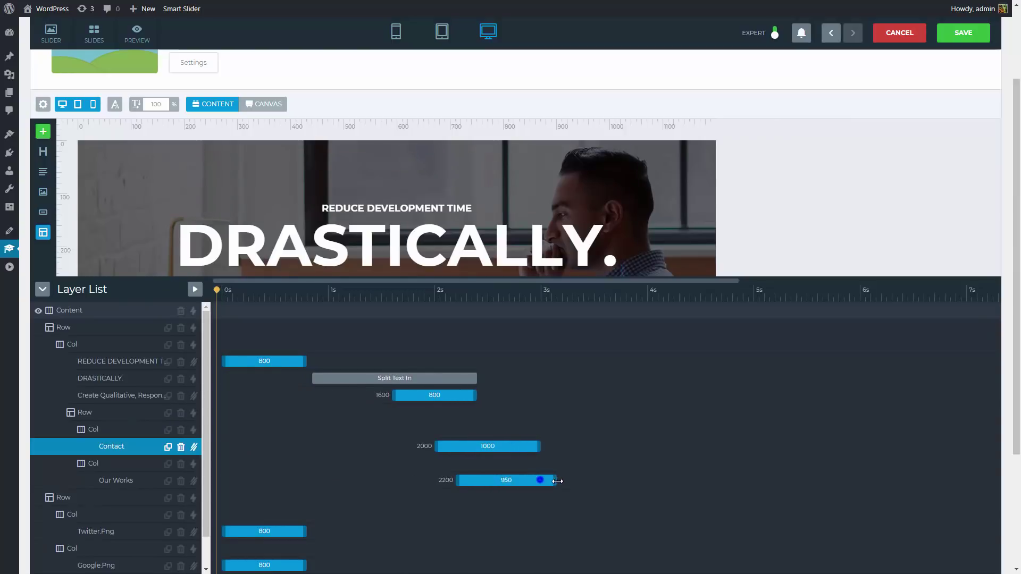
Start the Twitter, Google and Facebook icon animations at 3000, 3200 and 3400 ms.
scroll(270, 496, down, 1)
drag(270, 496, 591, 497)
drag(269, 531, 612, 532)
drag(279, 565, 642, 572)
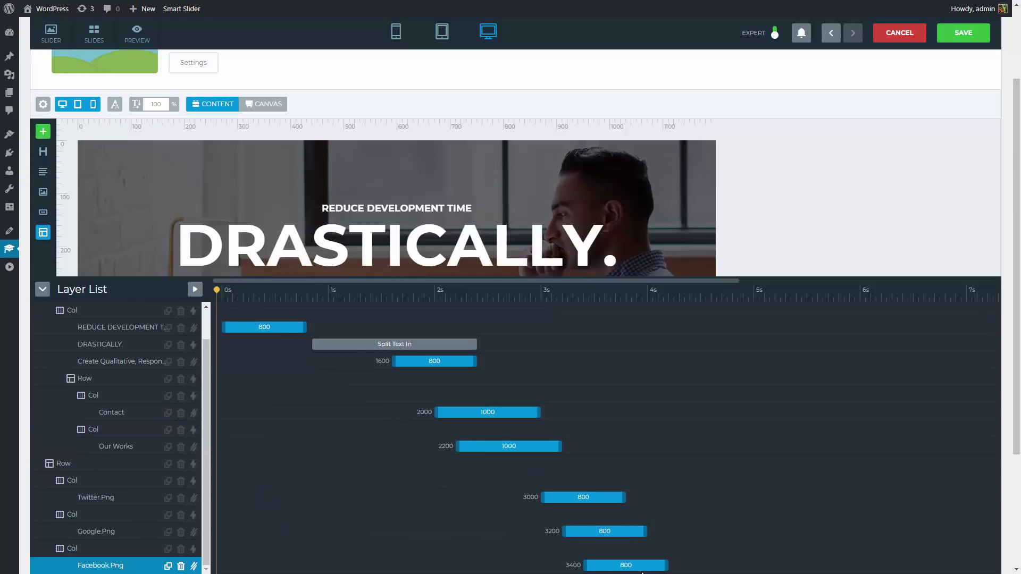
Close the layer timeline and preview the slide's staggered entrance animations.
click(44, 290)
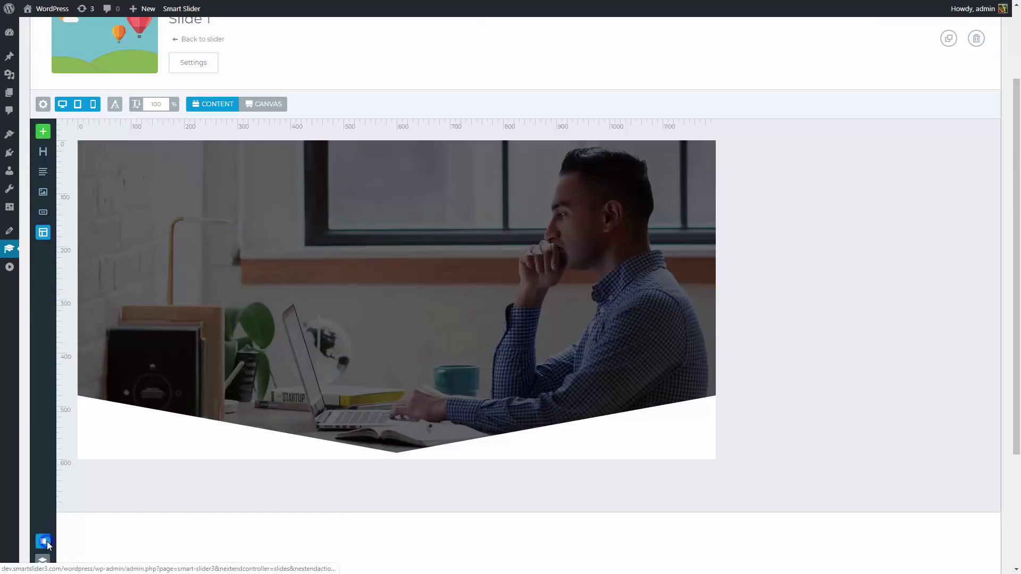
click(46, 543)
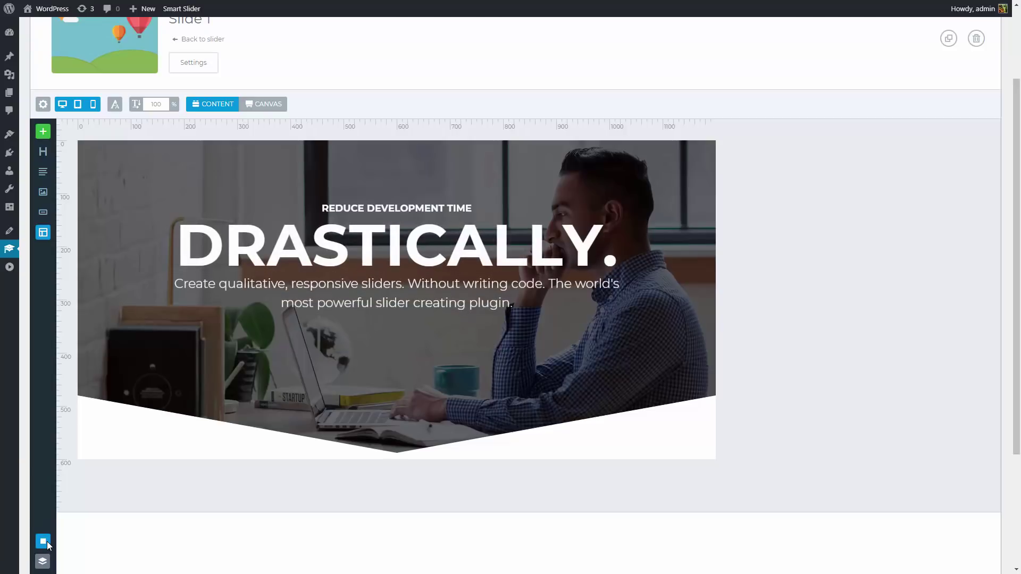